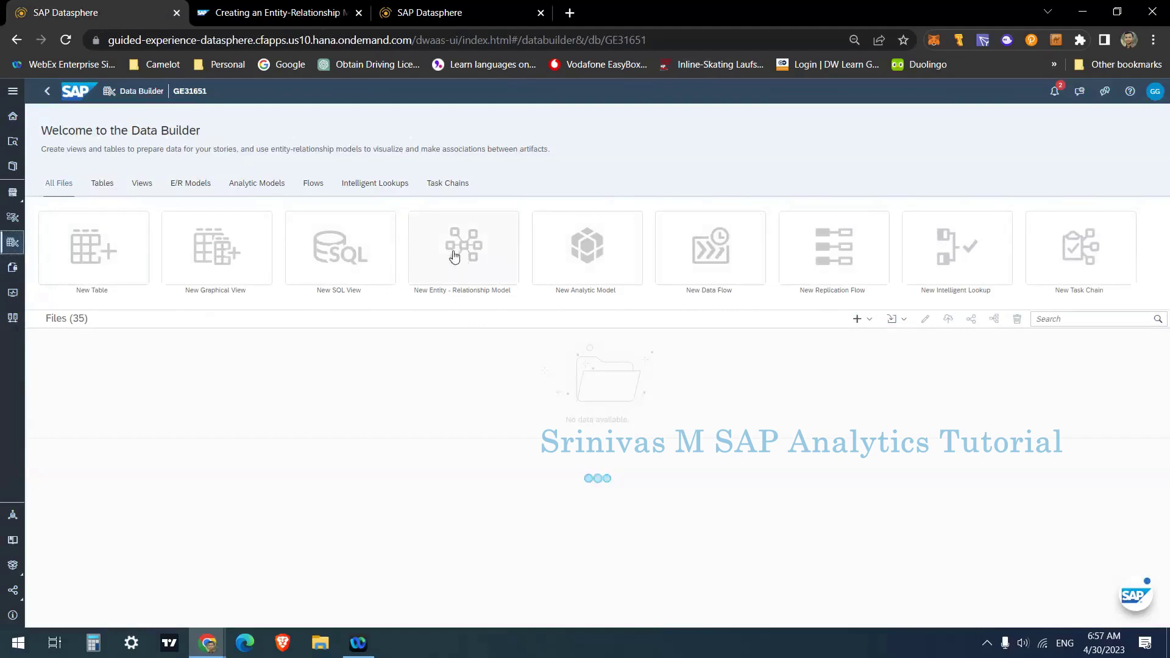
Step: Read the E/R model overview in SAP Help Portal, then return to the Data Builder tab
{"action": "left_click", "coordinate": [274, 12]}
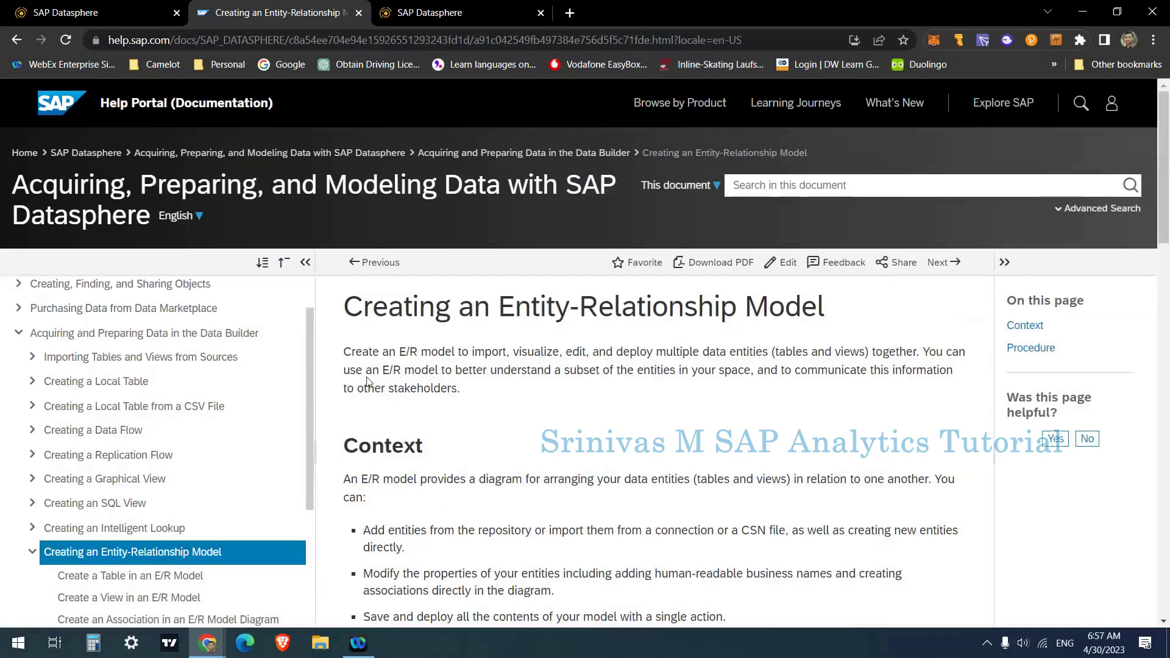
{"action": "left_click_drag", "start_coordinate": [380, 370], "coordinate": [496, 389]}
{"action": "left_click", "coordinate": [474, 441]}
{"action": "left_click", "coordinate": [122, 12]}
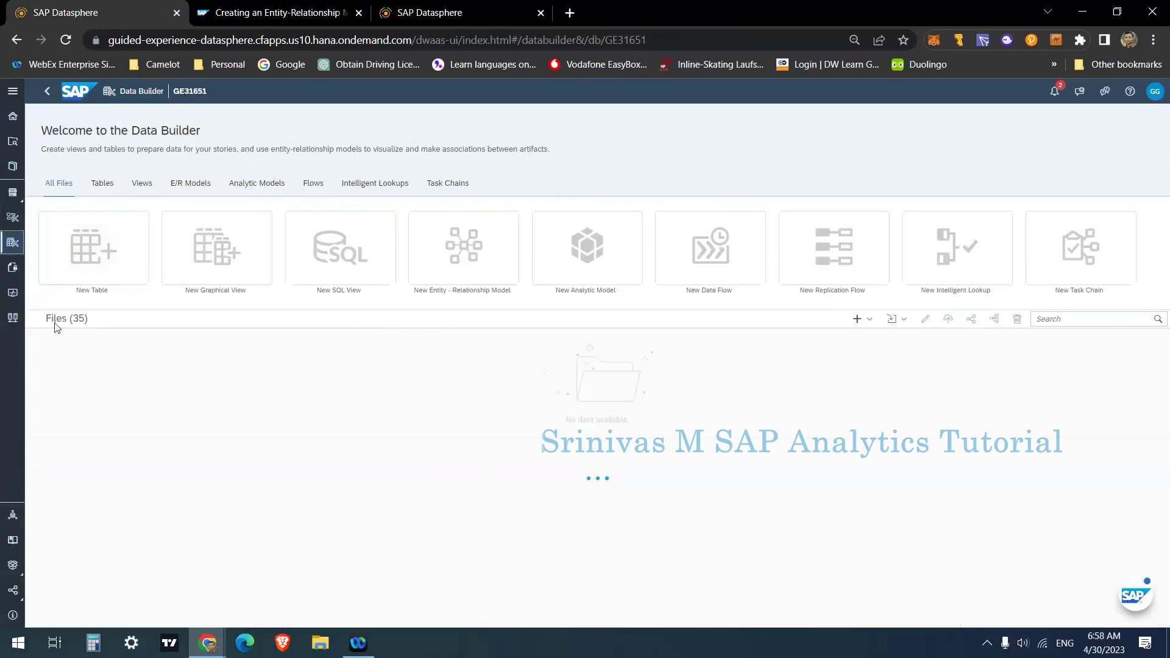
Step: Create a new E/R model and expand the Tables and Views lists in the Repository
{"action": "left_click", "coordinate": [438, 257]}
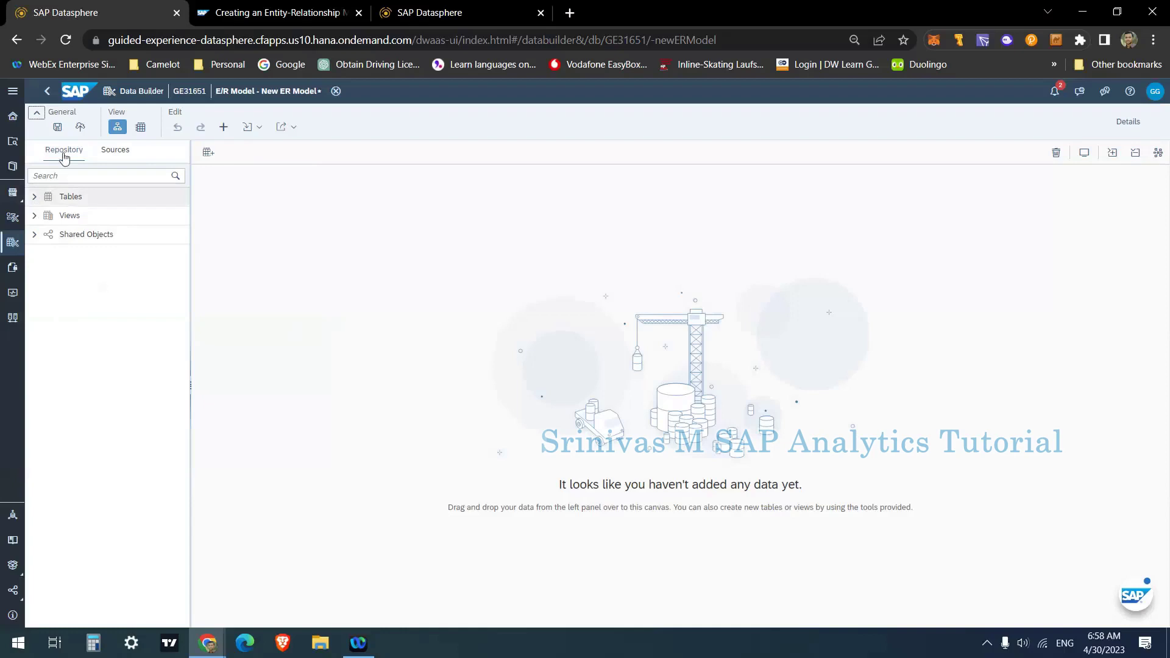
{"action": "left_click", "coordinate": [34, 196]}
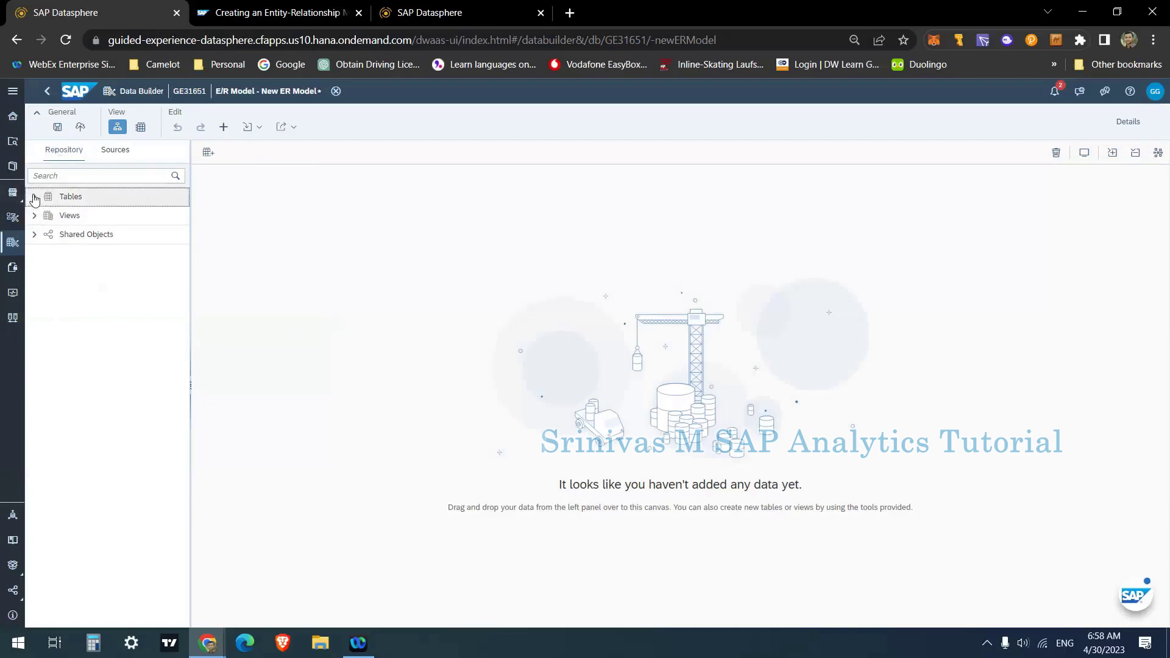
{"action": "left_click", "coordinate": [33, 235]}
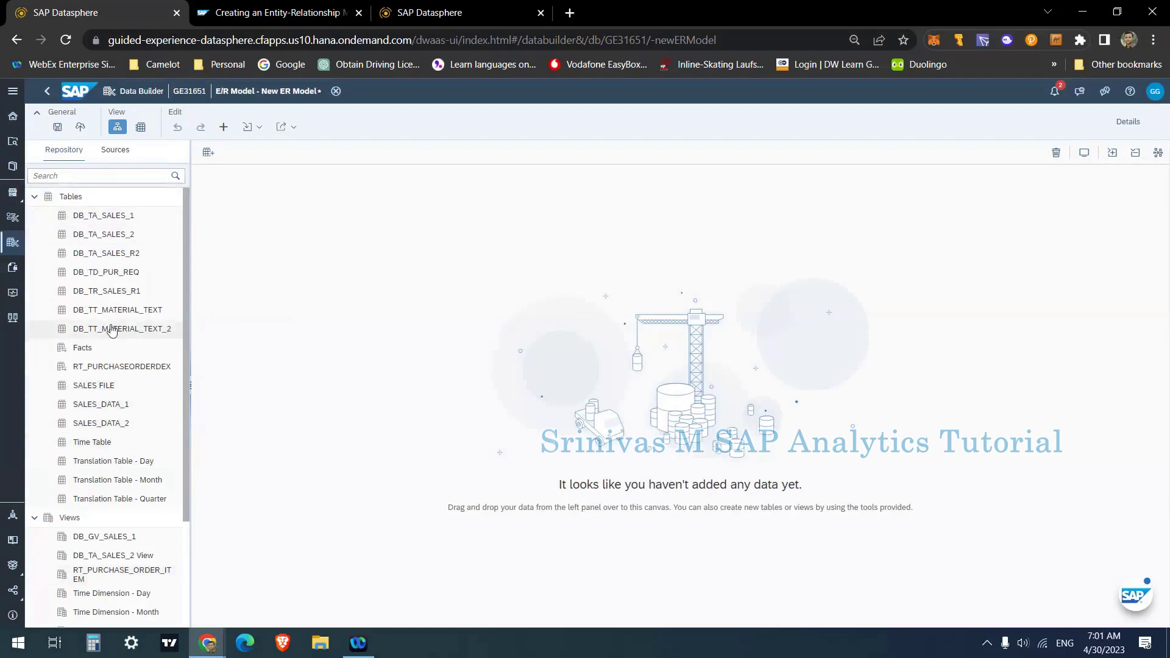
{"action": "scroll", "coordinate": [110, 476], "scroll_direction": "down", "scroll_amount": 3}
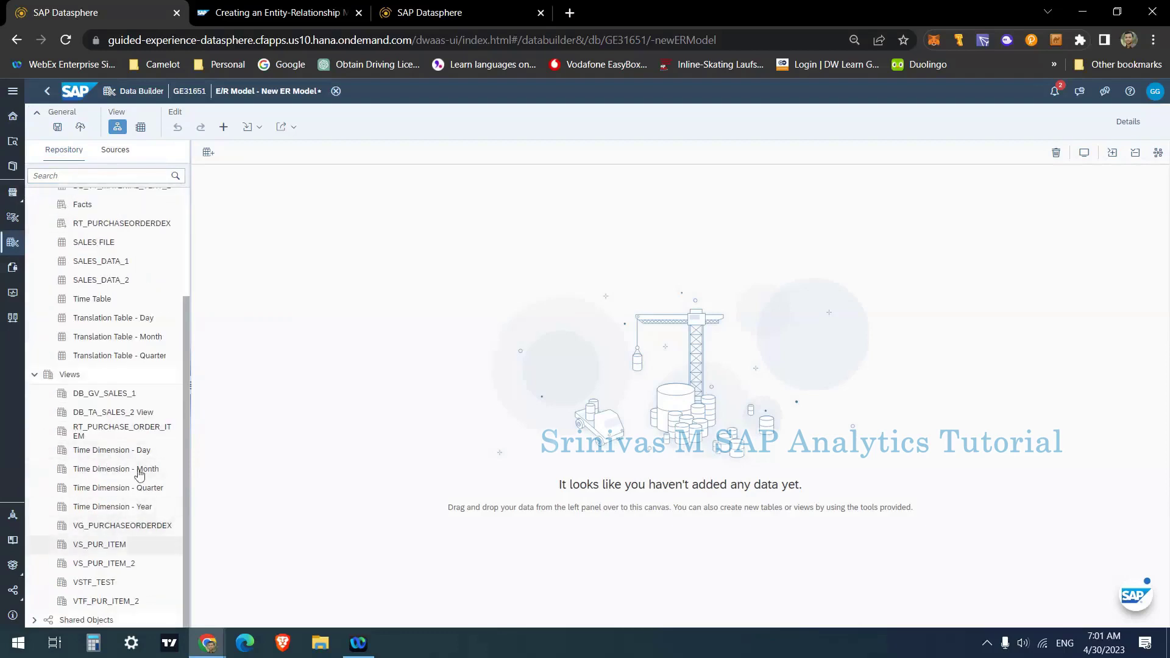
{"action": "scroll", "coordinate": [147, 313], "scroll_direction": "up", "scroll_amount": 3}
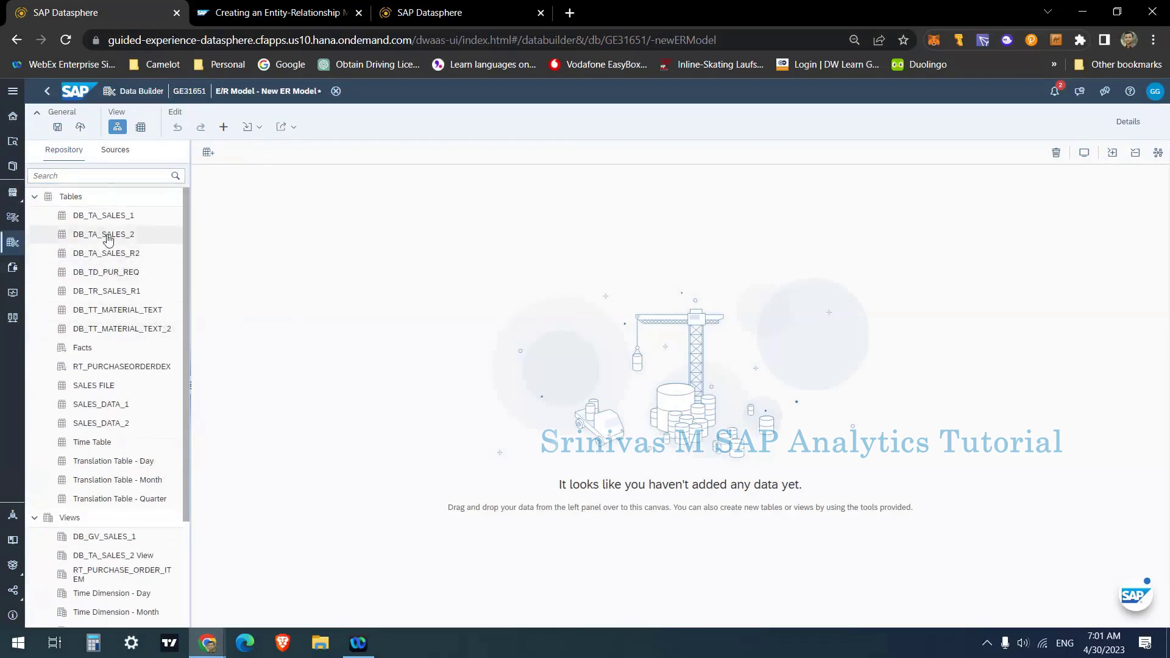
Step: Place DB_TA_SALES_2 on the canvas, check its details, and collapse then expand the entities
{"action": "left_click_drag", "start_coordinate": [108, 239], "coordinate": [477, 297]}
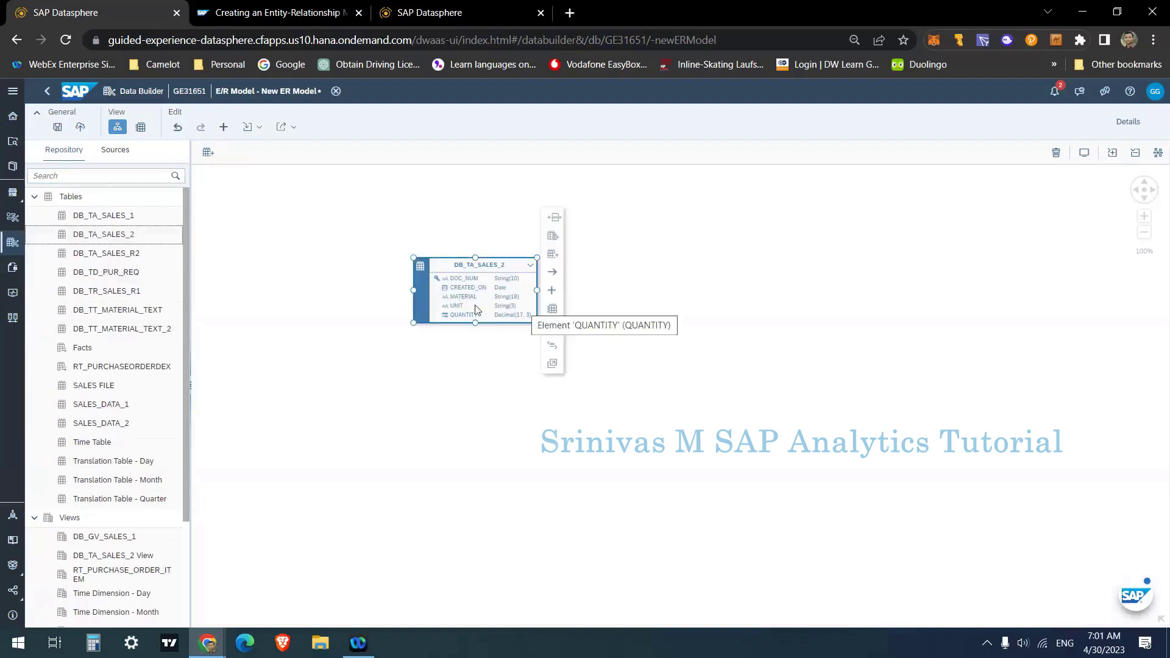
{"action": "left_click", "coordinate": [489, 268]}
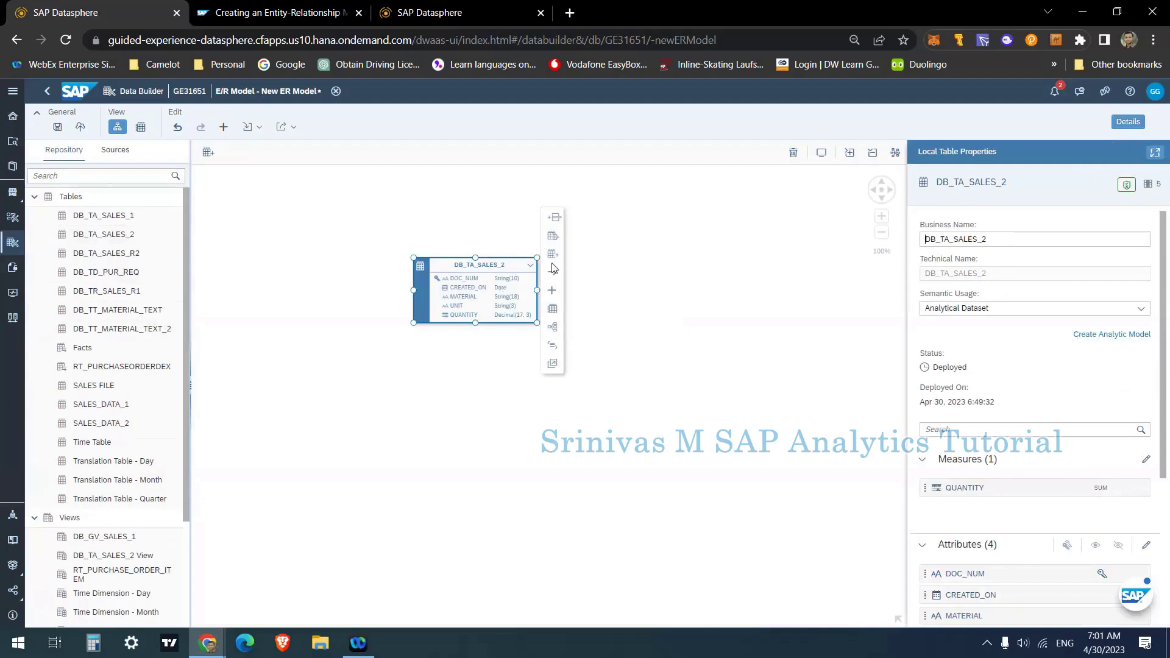
{"action": "left_click", "coordinate": [873, 154]}
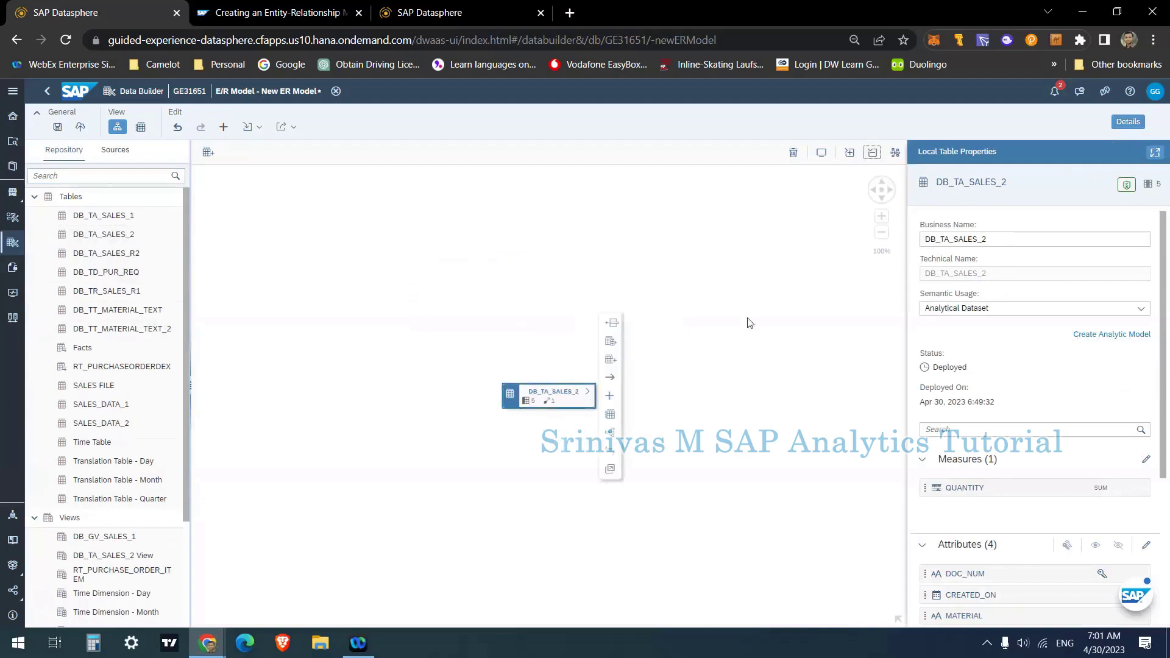
{"action": "left_click", "coordinate": [849, 153]}
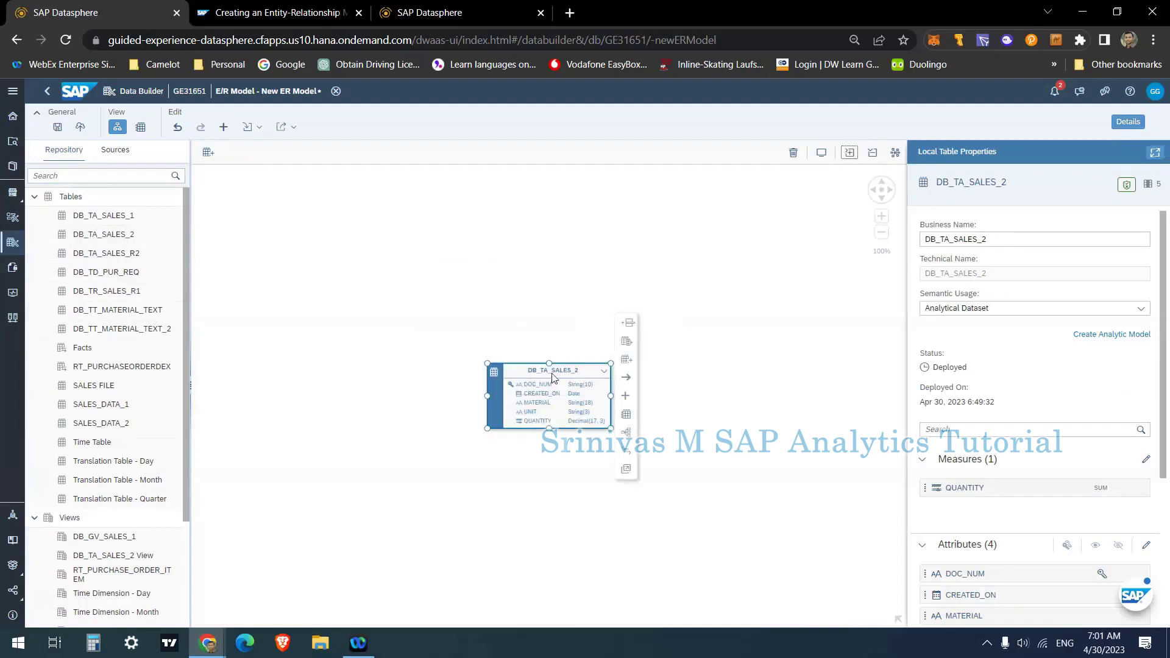
{"action": "left_click_drag", "start_coordinate": [536, 470], "coordinate": [409, 428]}
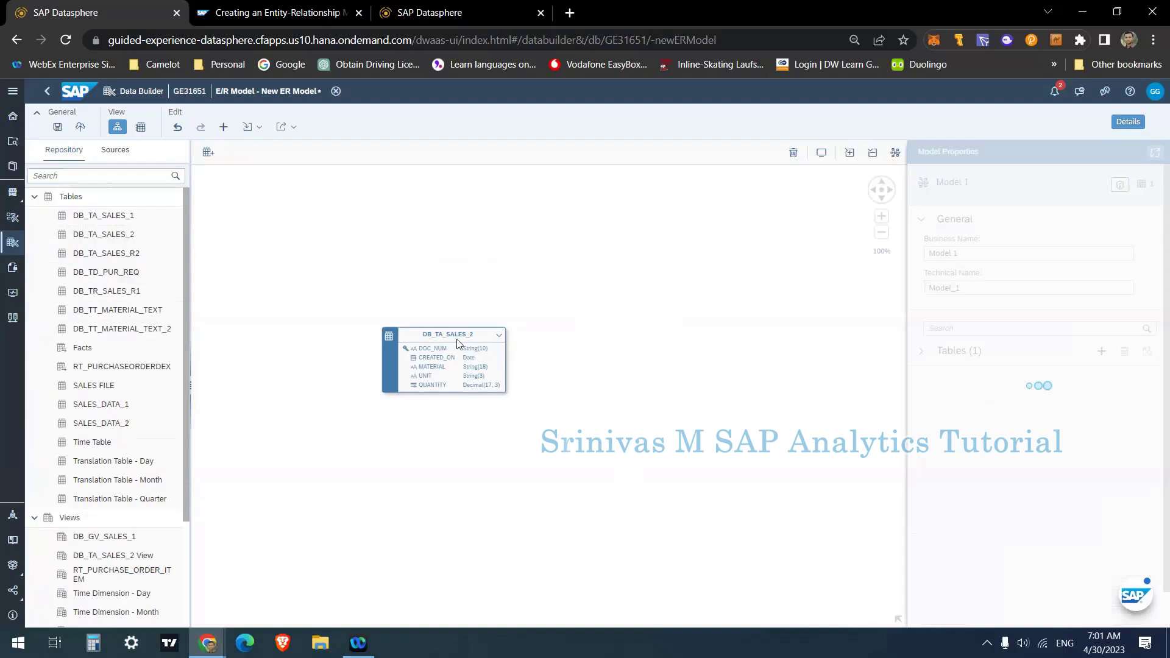
{"action": "left_click", "coordinate": [489, 349]}
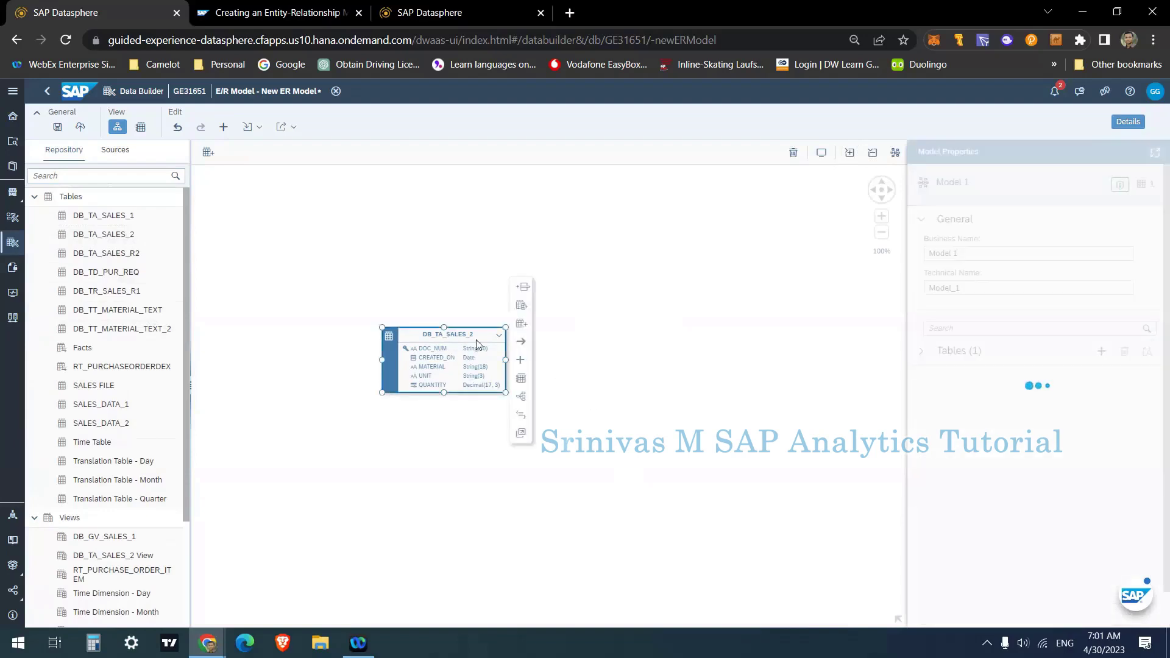
Step: Add DB_TD_PUR_REQ to the canvas as an entity related to DB_TA_SALES_2
{"action": "left_click", "coordinate": [521, 361]}
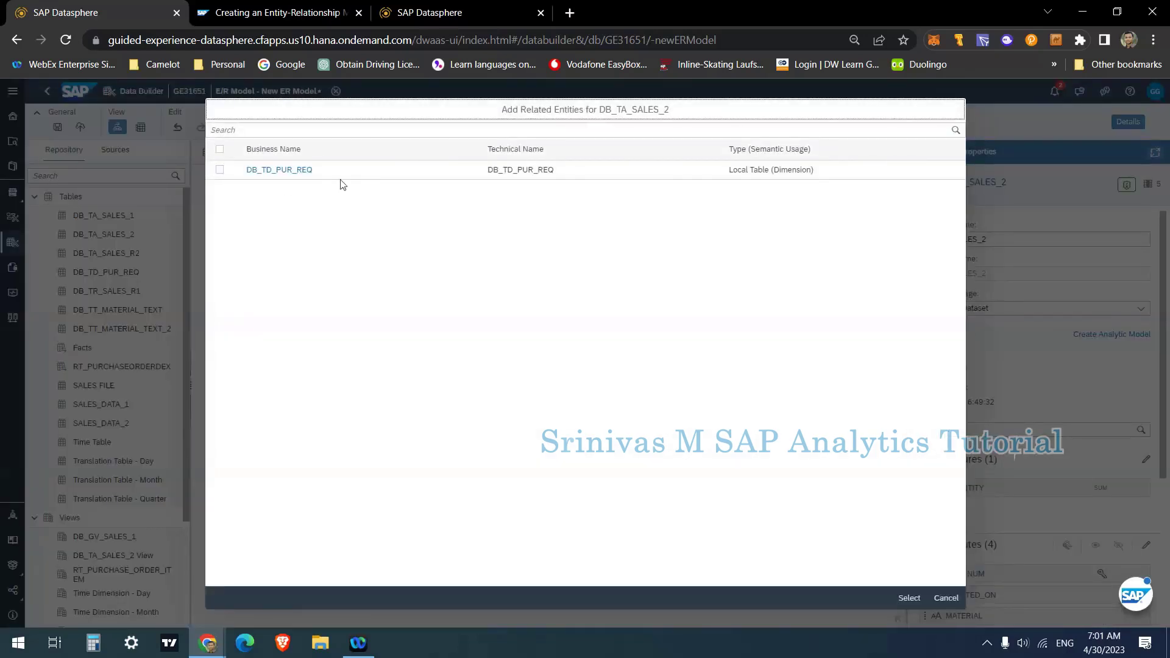
{"action": "left_click", "coordinate": [220, 171]}
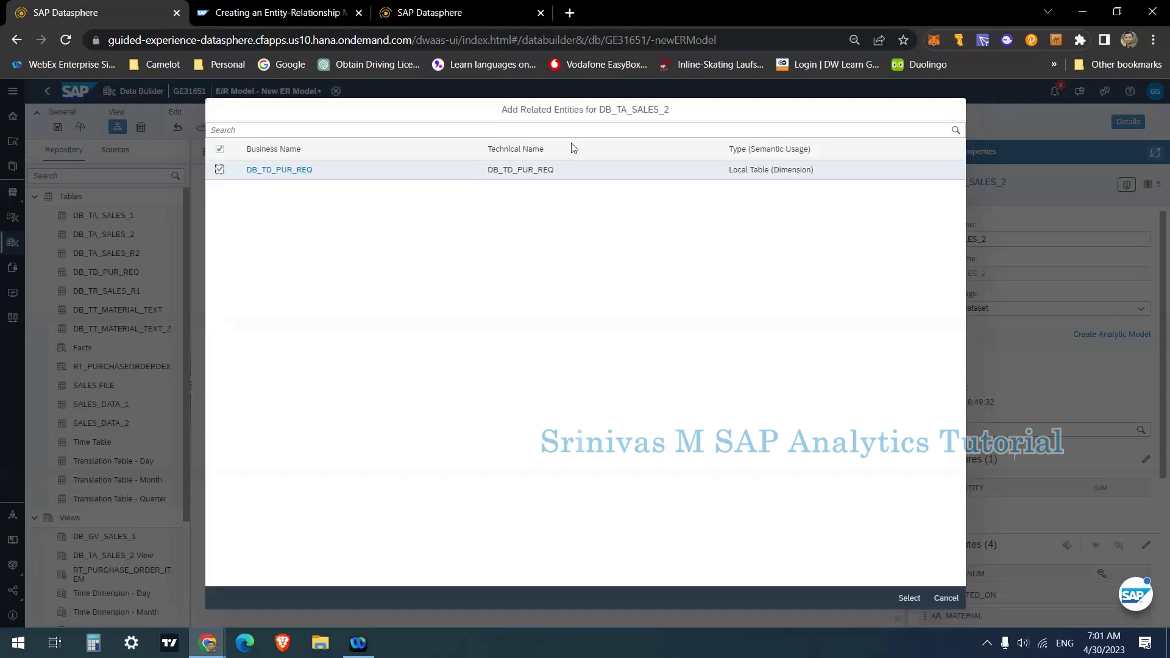
{"action": "left_click", "coordinate": [908, 598]}
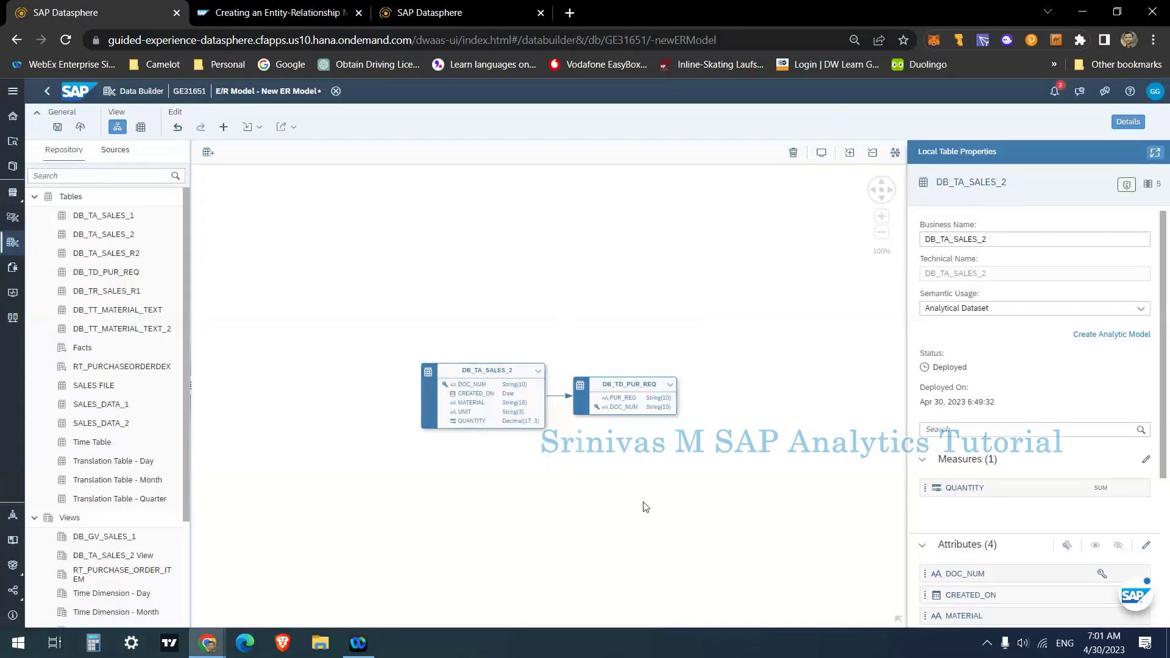
{"action": "left_click_drag", "start_coordinate": [628, 479], "coordinate": [586, 436]}
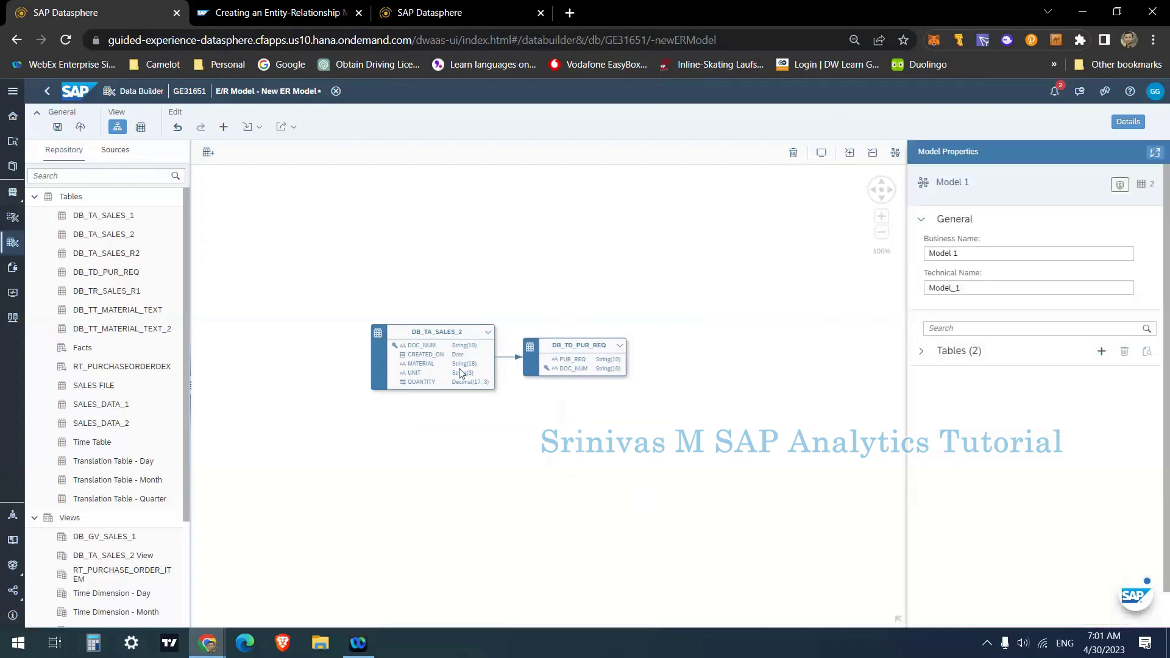
{"action": "left_click", "coordinate": [425, 343]}
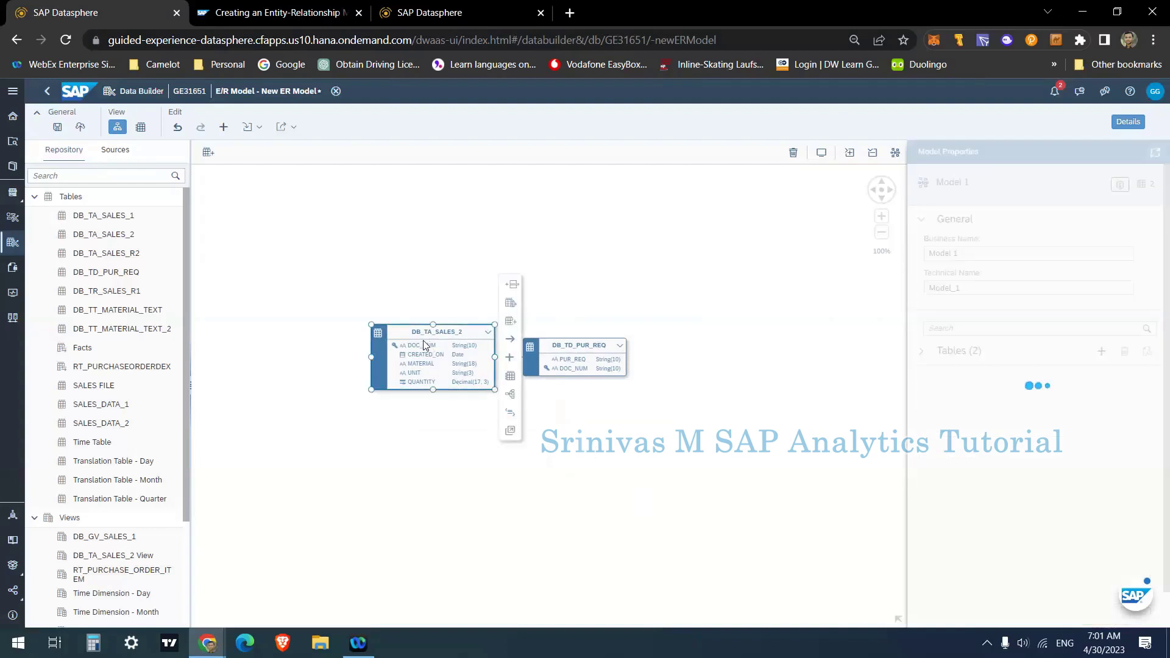
{"action": "left_click", "coordinate": [595, 352]}
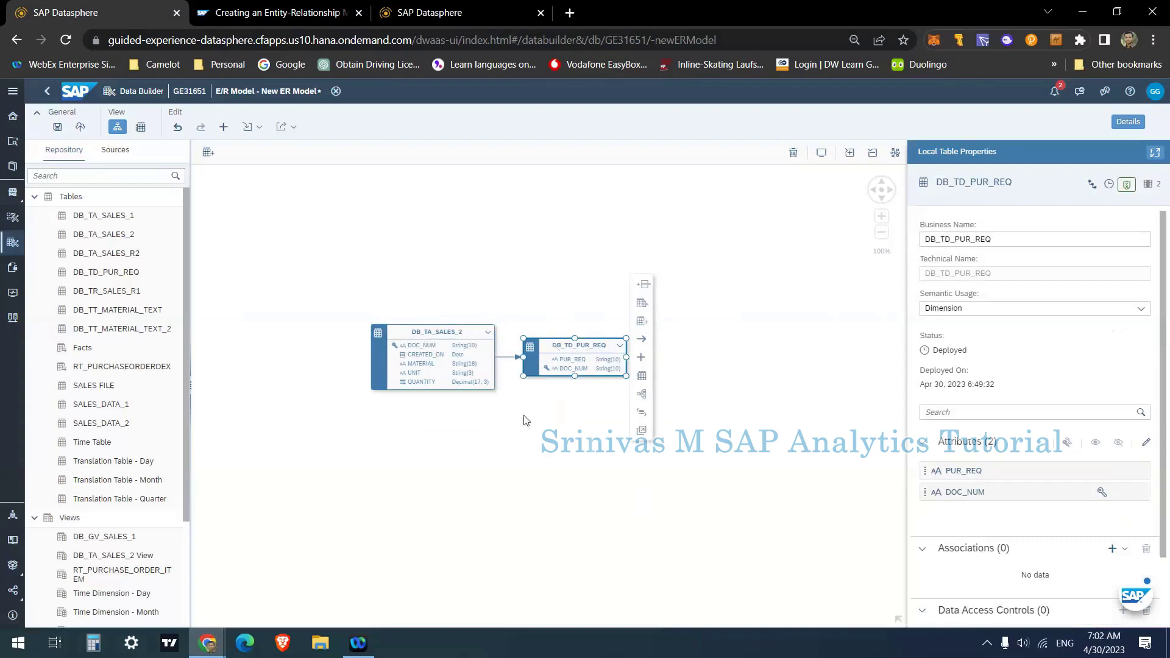
Step: Add a new String(100) column, Column 1, to DB_TA_SALES_2
{"action": "left_click", "coordinate": [513, 452]}
{"action": "left_click_drag", "start_coordinate": [482, 331], "coordinate": [470, 299]}
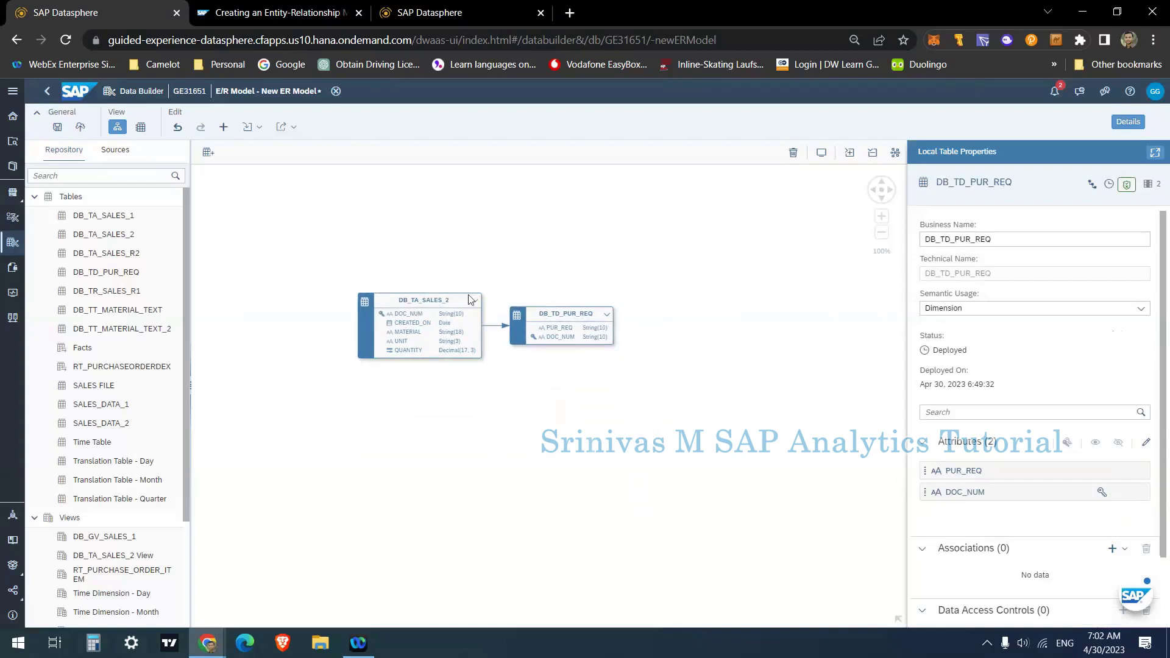
{"action": "left_click", "coordinate": [448, 303]}
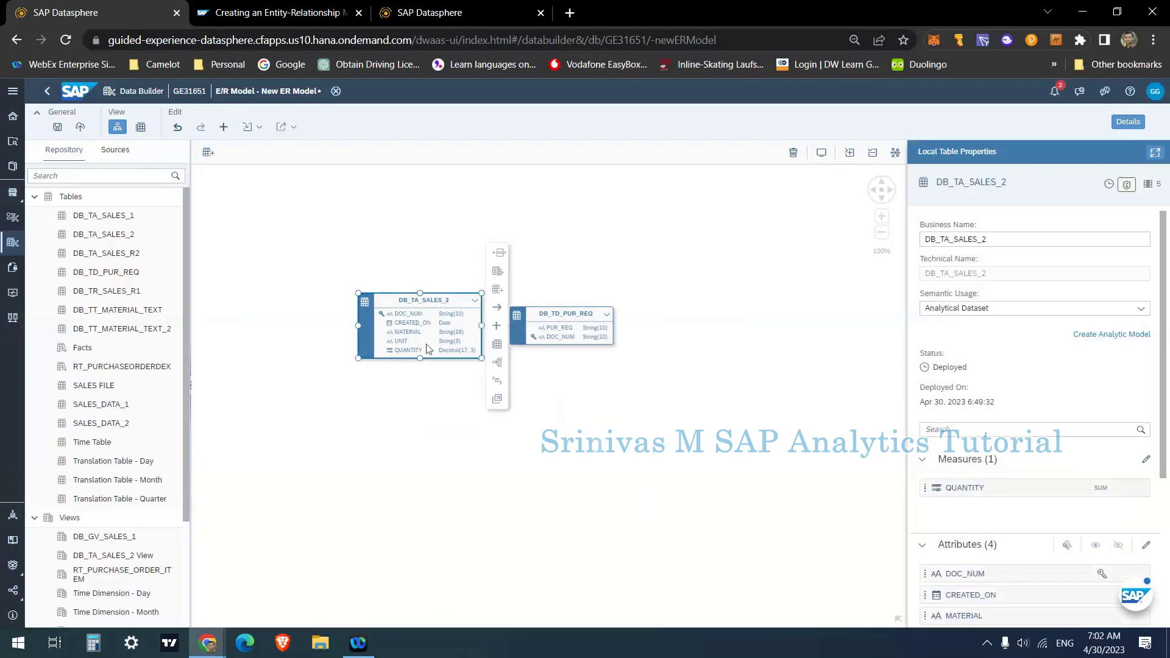
{"action": "left_click", "coordinate": [500, 254]}
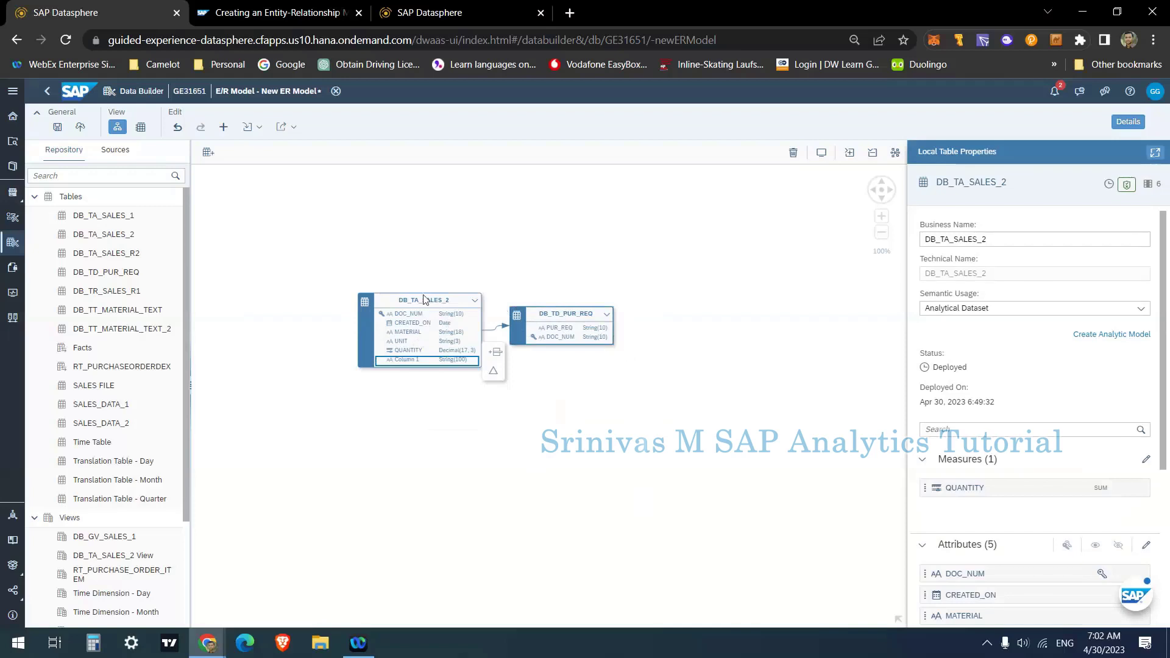
{"action": "left_click", "coordinate": [423, 293]}
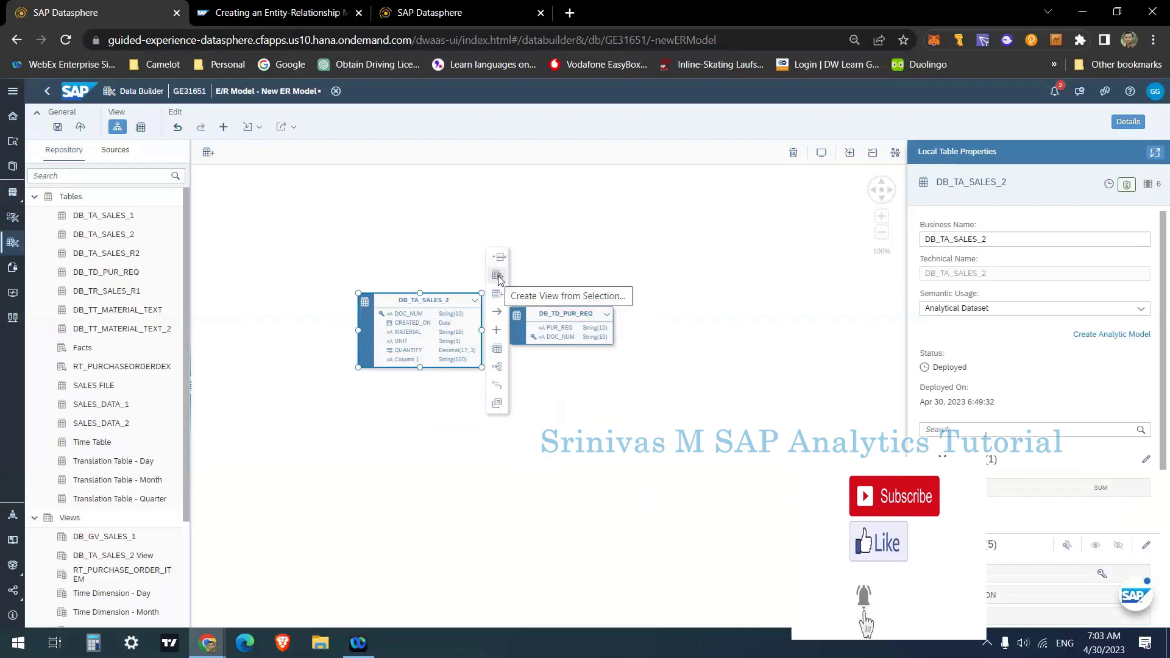
Step: Try a default-named view from DB_TA_SALES_2, then undo the added Column 1
{"action": "left_click", "coordinate": [497, 276]}
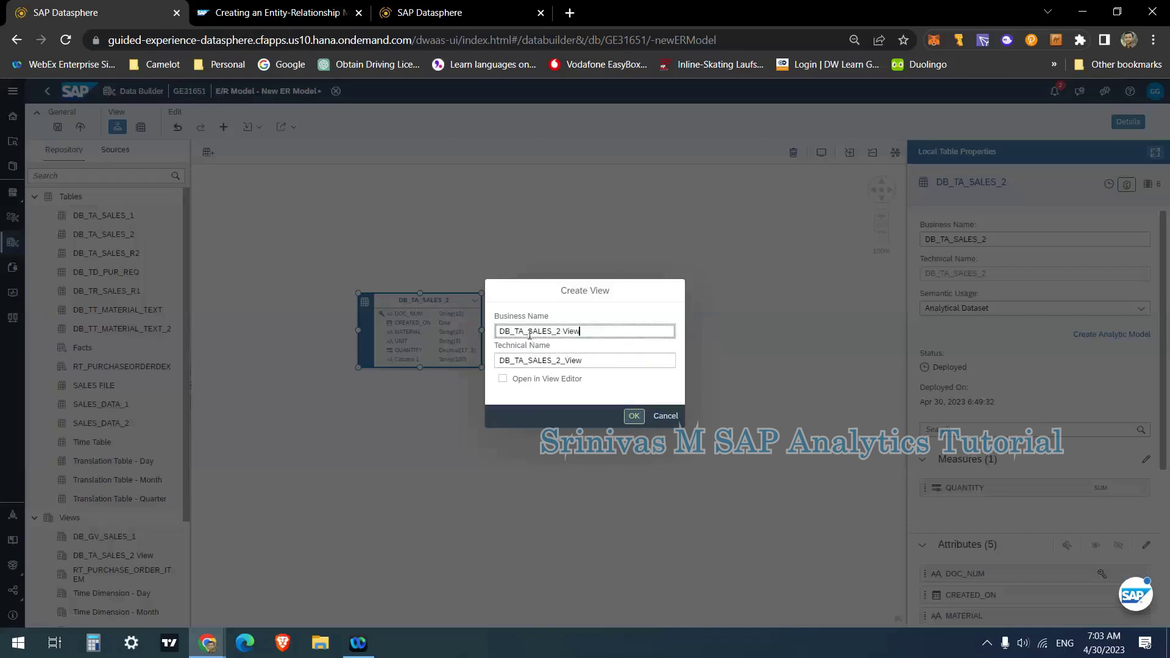
{"action": "left_click", "coordinate": [634, 416]}
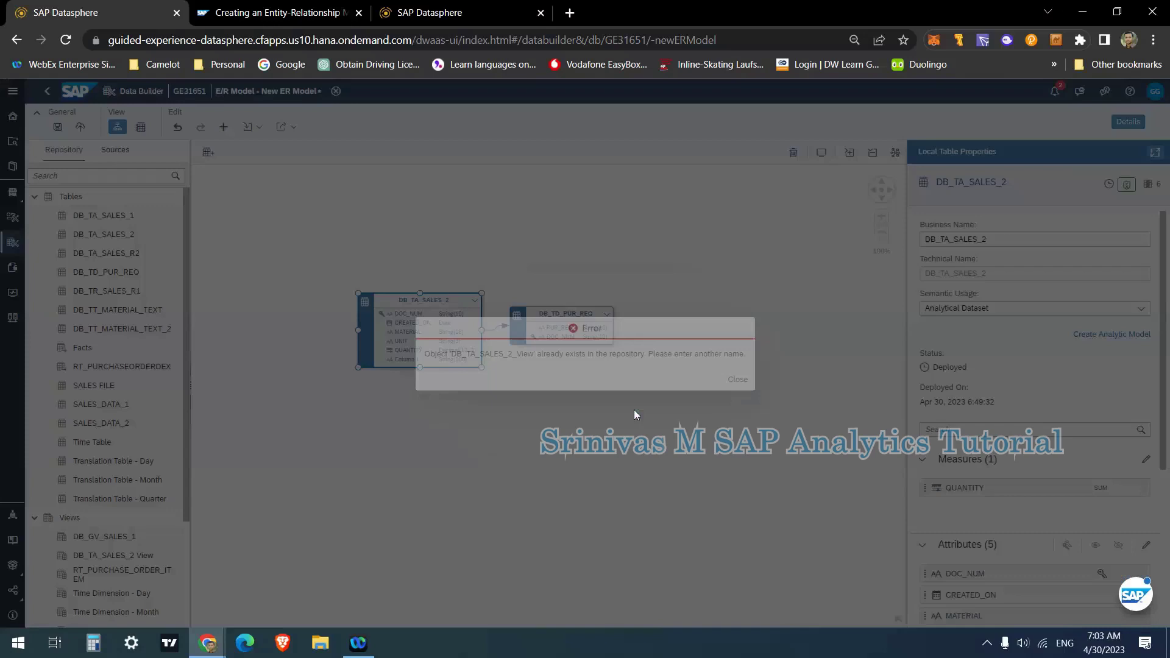
{"action": "left_click", "coordinate": [737, 379]}
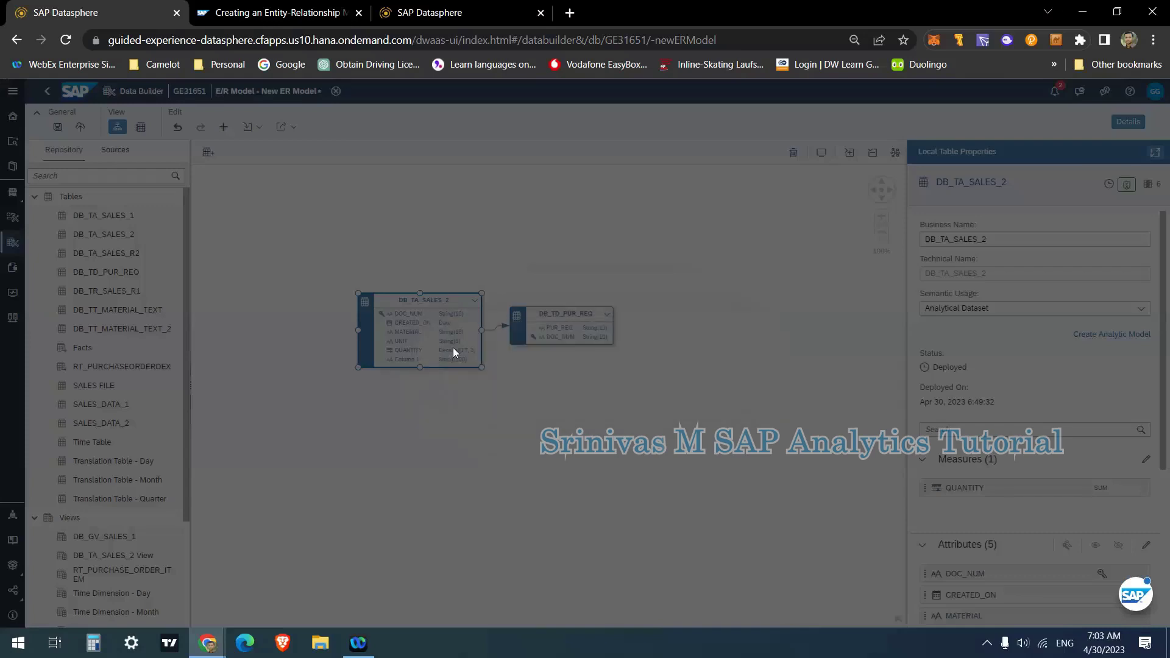
{"action": "left_click", "coordinate": [406, 360]}
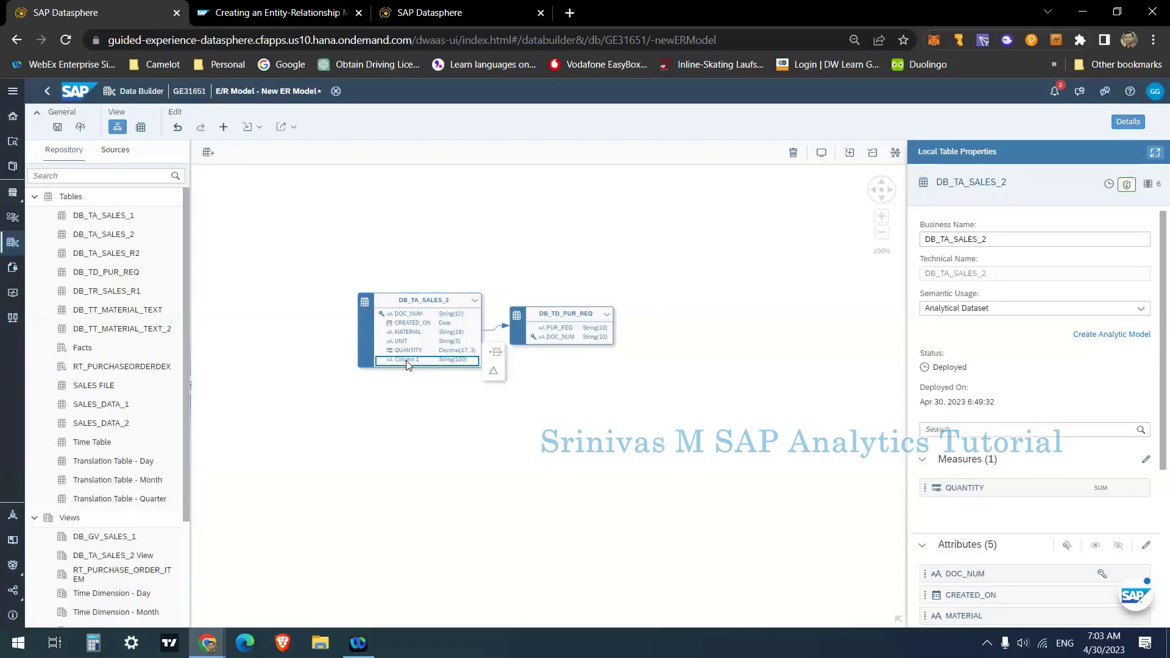
{"action": "key", "text": "ctrl+z"}
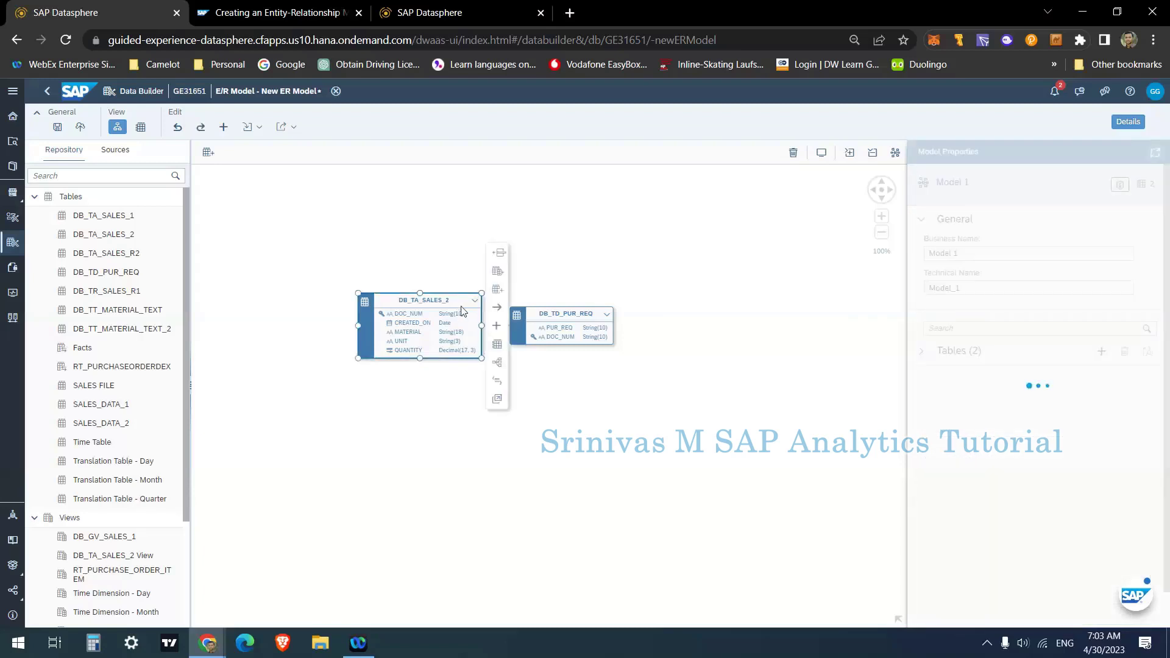
Step: Retry the default-named view, dismiss the name-exists error, and discard the unsaved model
{"action": "left_click", "coordinate": [497, 272]}
{"action": "left_click", "coordinate": [634, 416]}
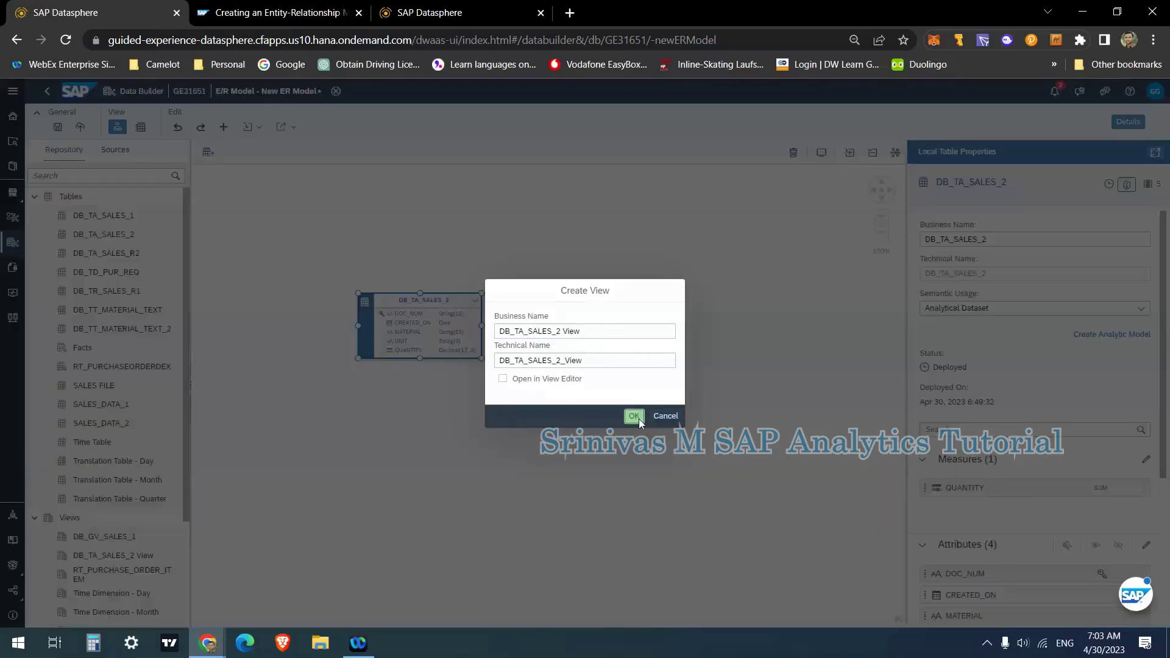
{"action": "key", "text": "Escape"}
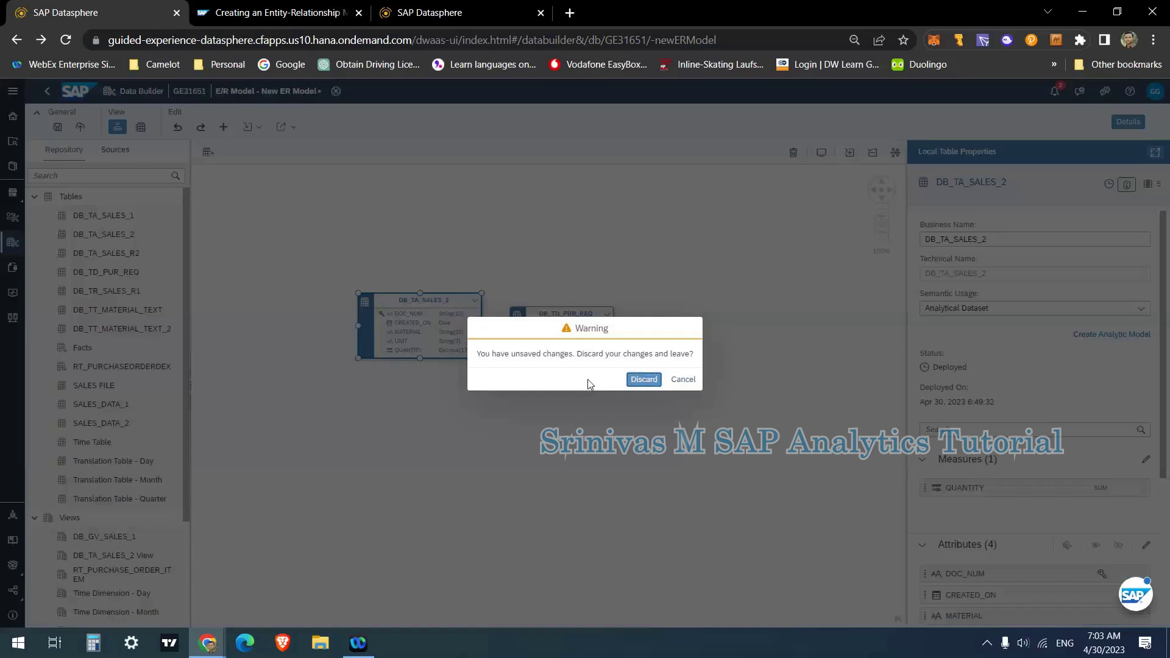
{"action": "left_click", "coordinate": [645, 379]}
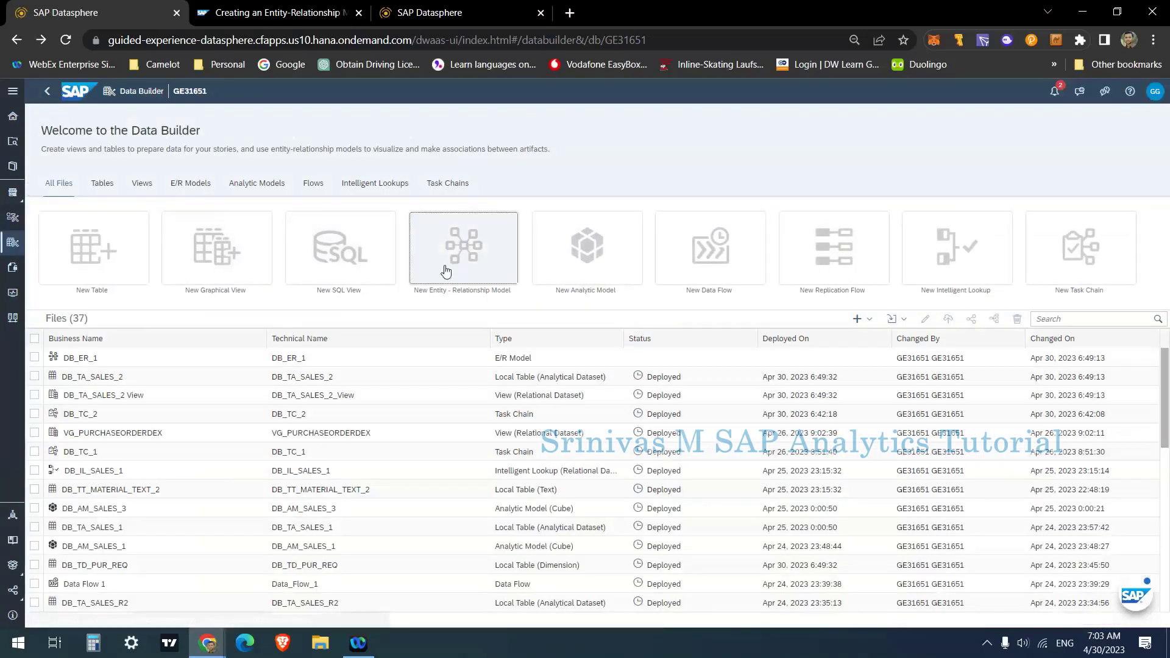
Step: Create another E/R model and place DB_TA_SALES_2 from the Tables list on its canvas
{"action": "left_click", "coordinate": [445, 272]}
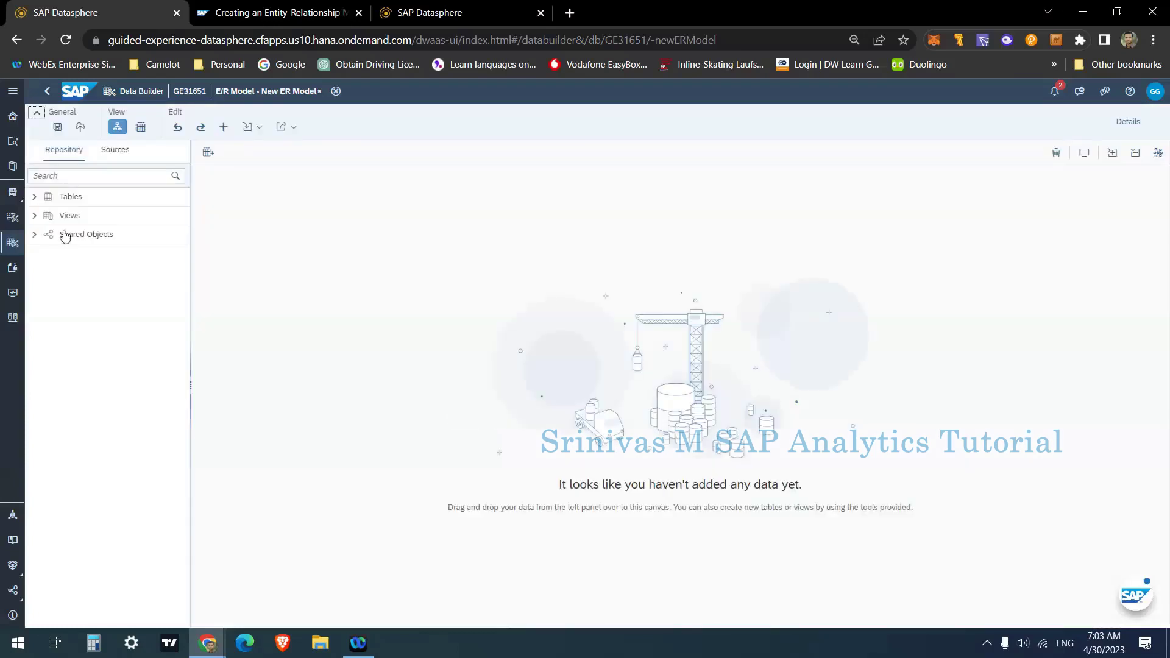
{"action": "left_click", "coordinate": [34, 196]}
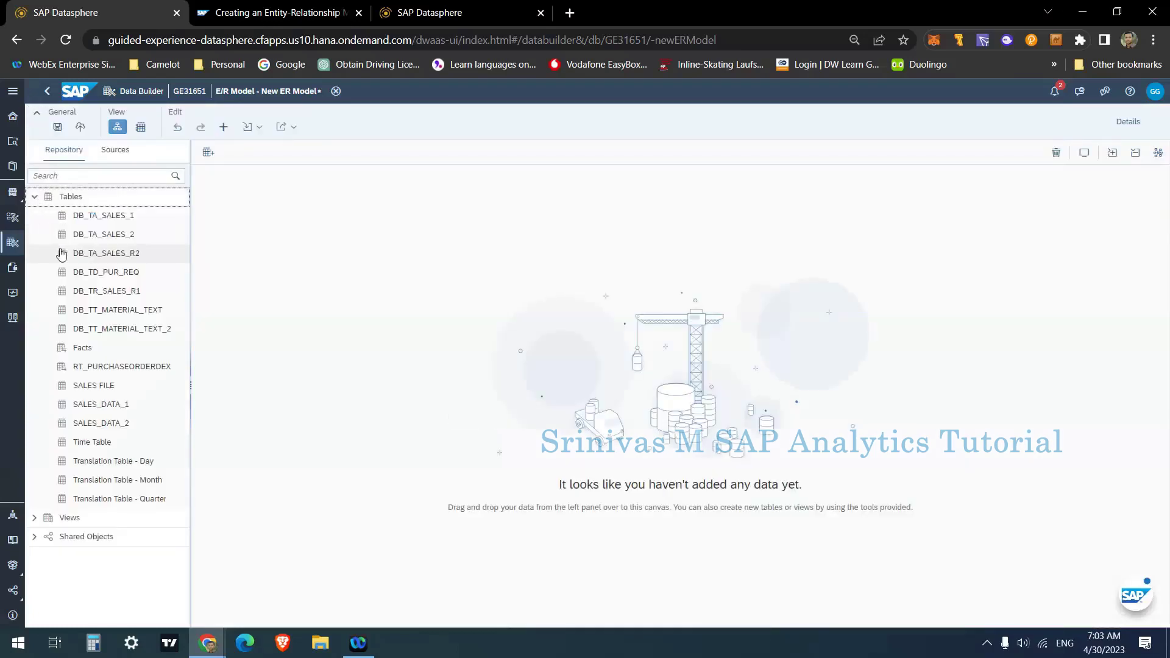
{"action": "left_click_drag", "start_coordinate": [128, 237], "coordinate": [307, 280]}
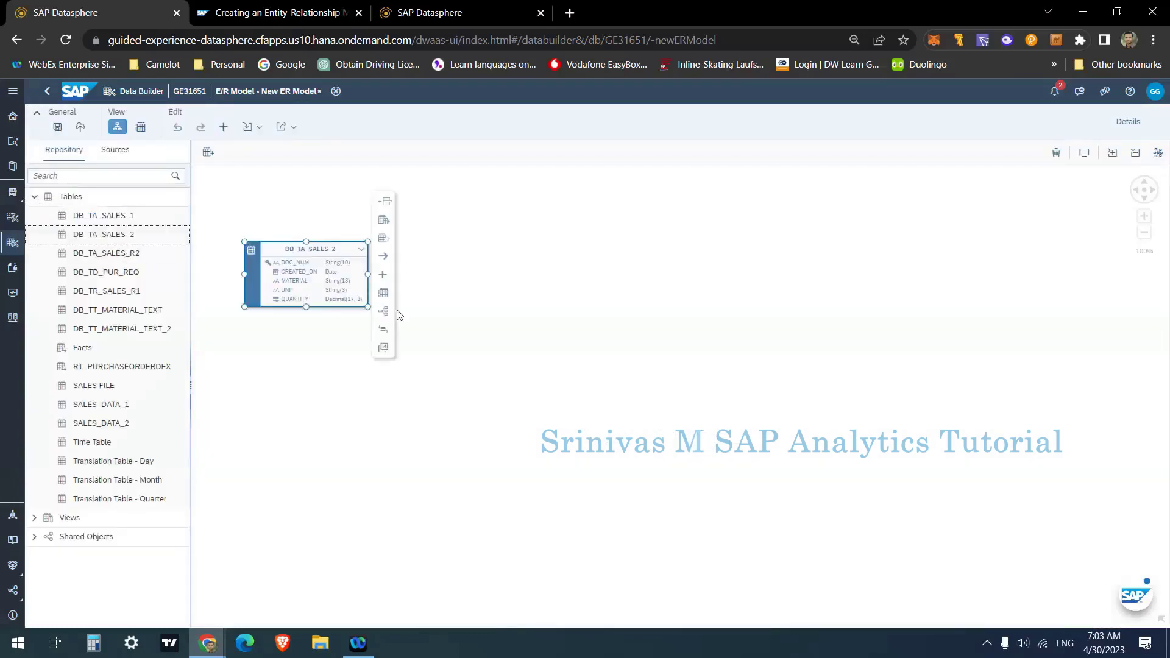
Step: Create view DB_TA_SALES_2 View2 from DB_TA_SALES_2 after a name clash, placed below the table
{"action": "left_click", "coordinate": [384, 220]}
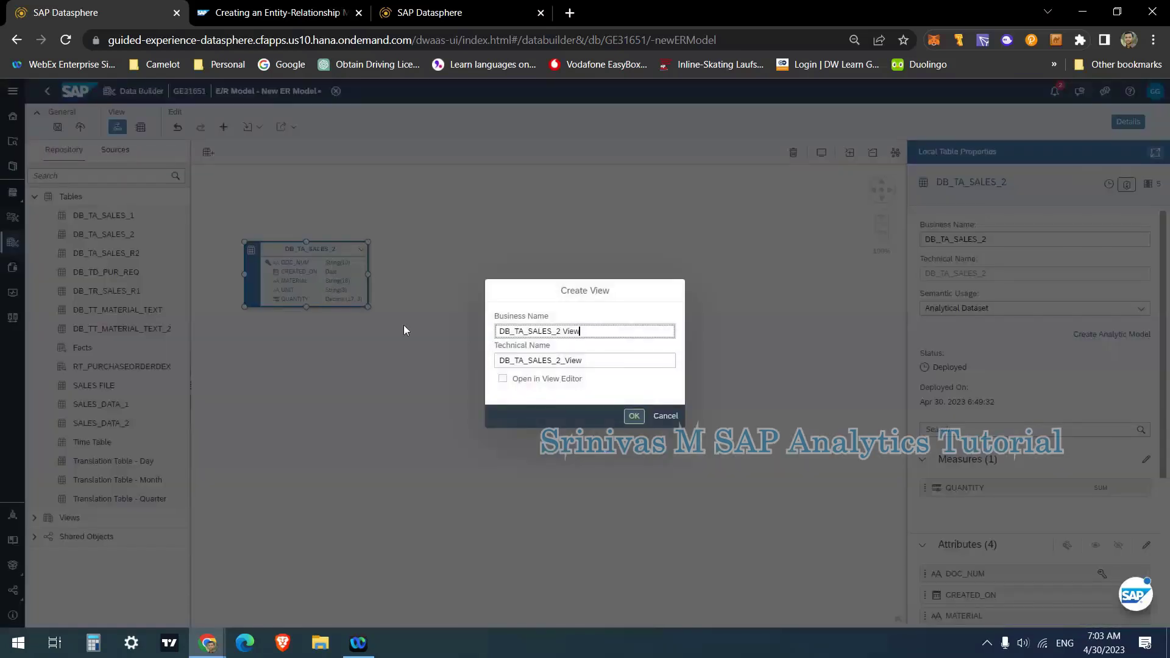
{"action": "left_click", "coordinate": [638, 418]}
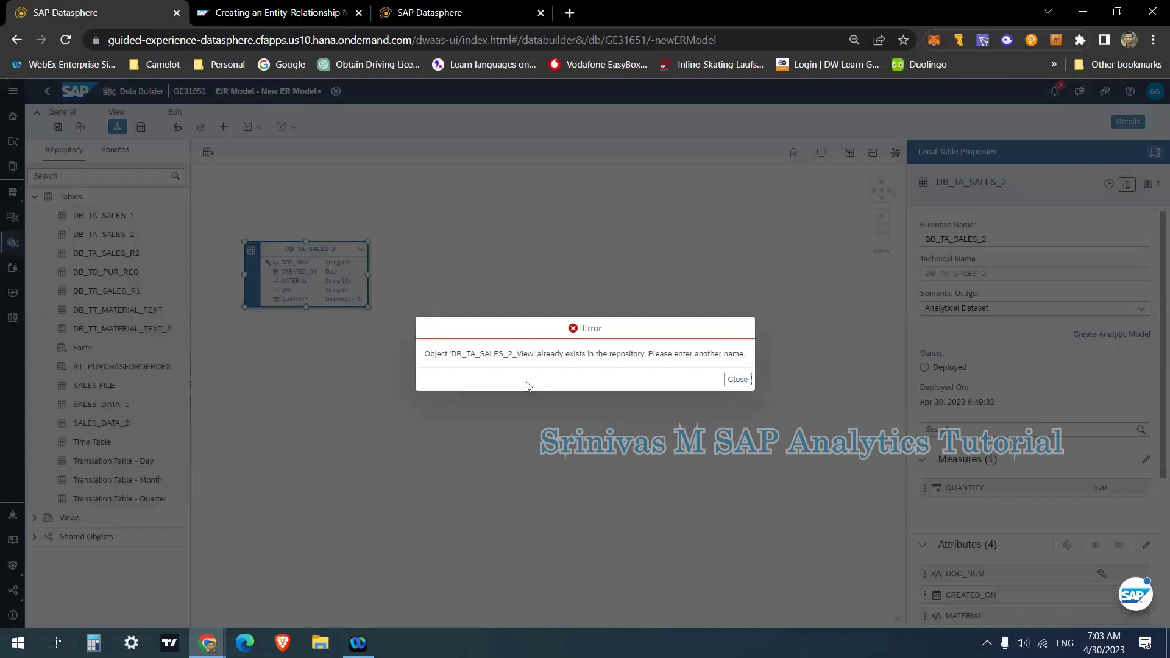
{"action": "left_click", "coordinate": [737, 379]}
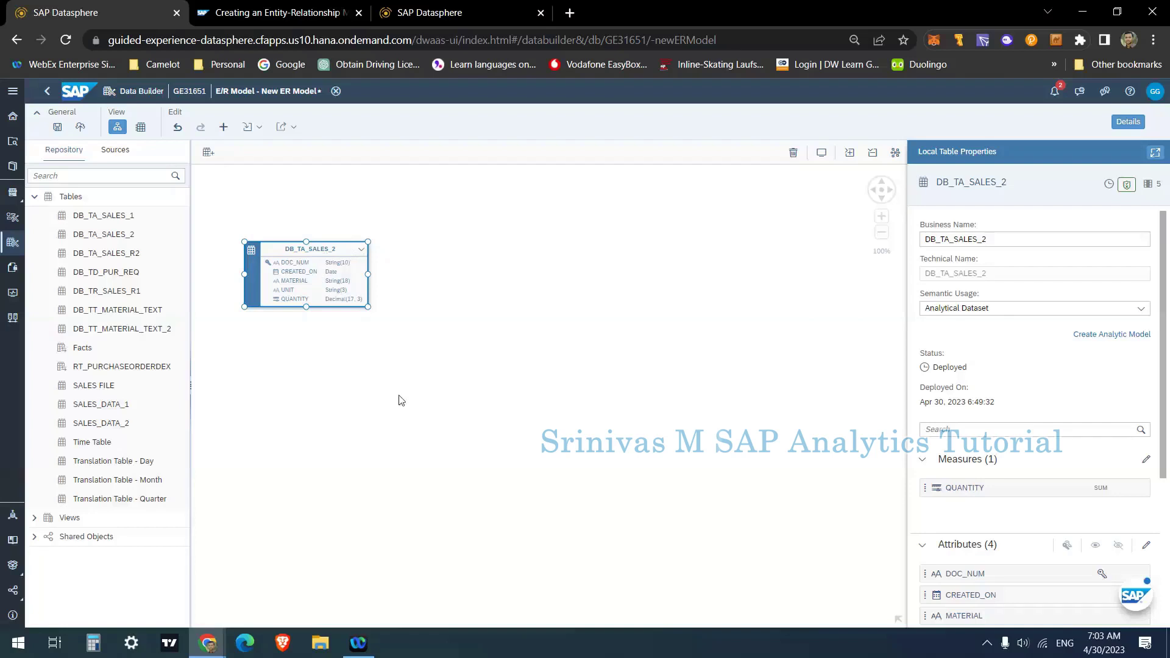
{"action": "left_click", "coordinate": [326, 255]}
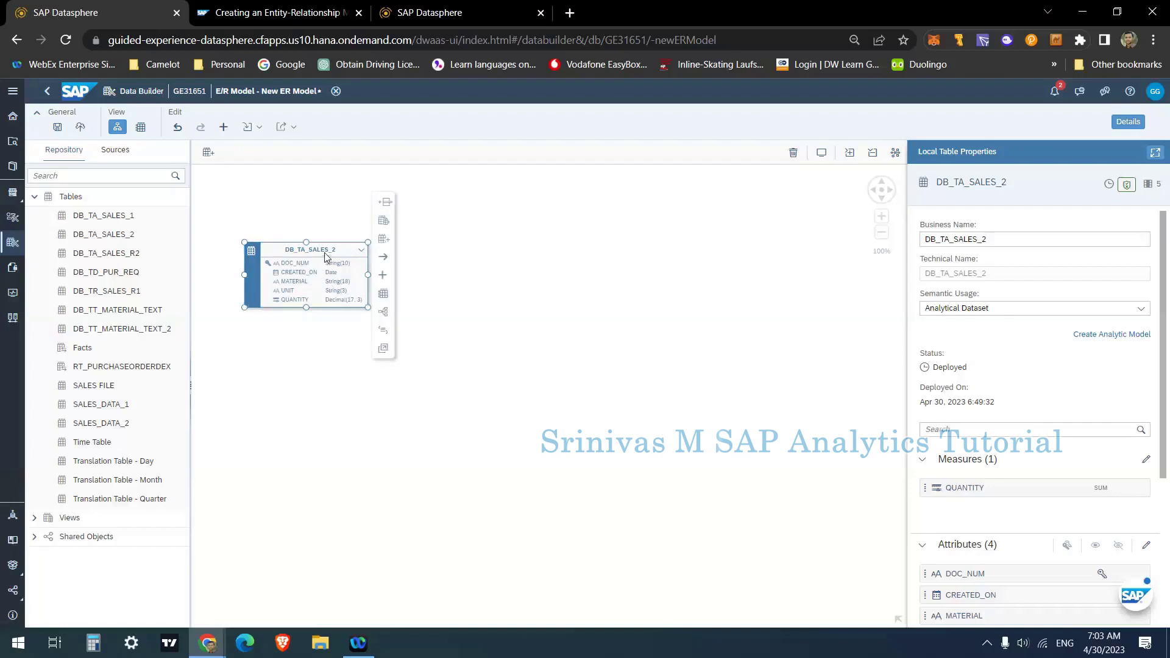
{"action": "left_click", "coordinate": [384, 224]}
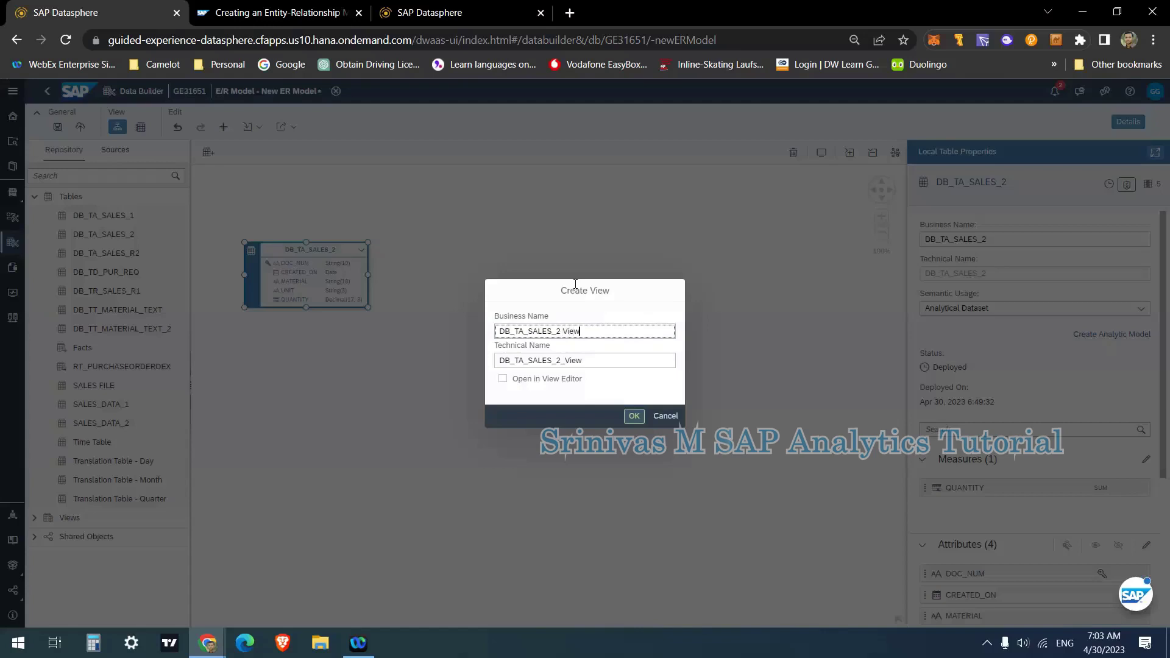
{"action": "left_click", "coordinate": [598, 362]}
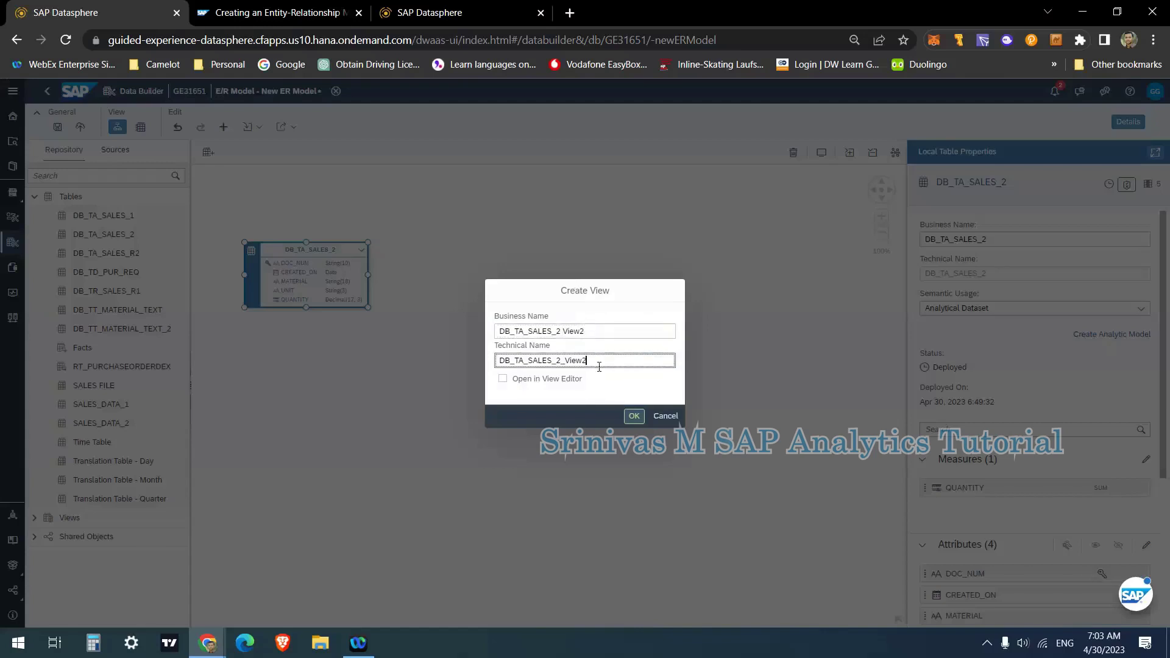
{"action": "left_click", "coordinate": [637, 416]}
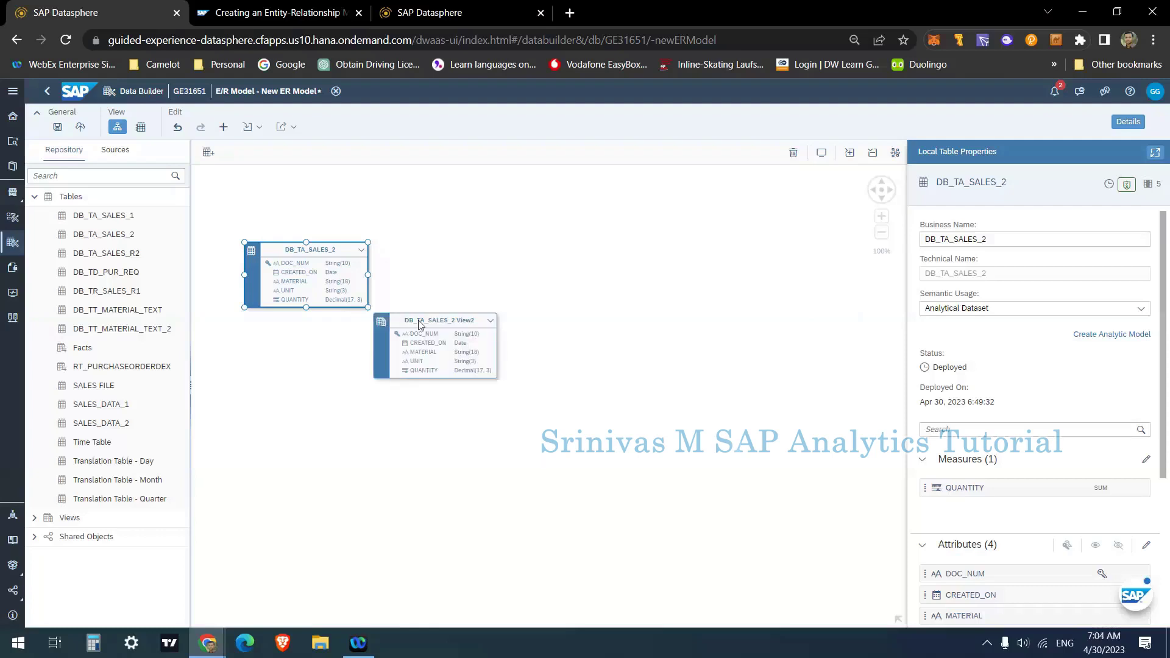
{"action": "left_click_drag", "start_coordinate": [419, 325], "coordinate": [318, 363]}
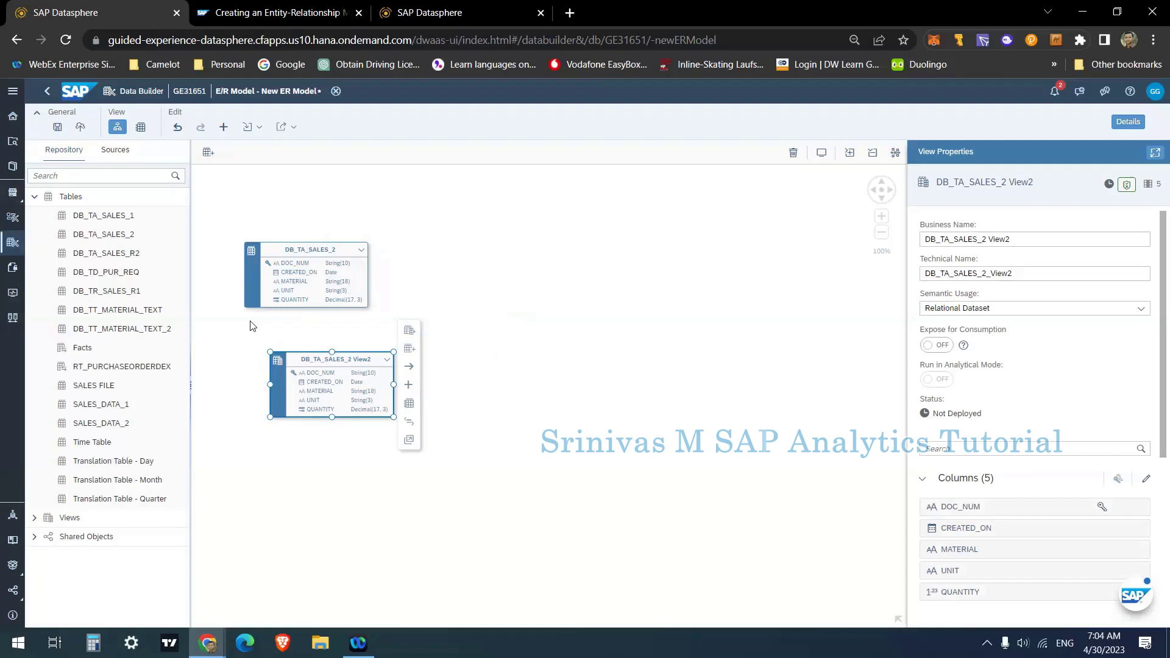
{"action": "left_click_drag", "start_coordinate": [250, 326], "coordinate": [287, 345]}
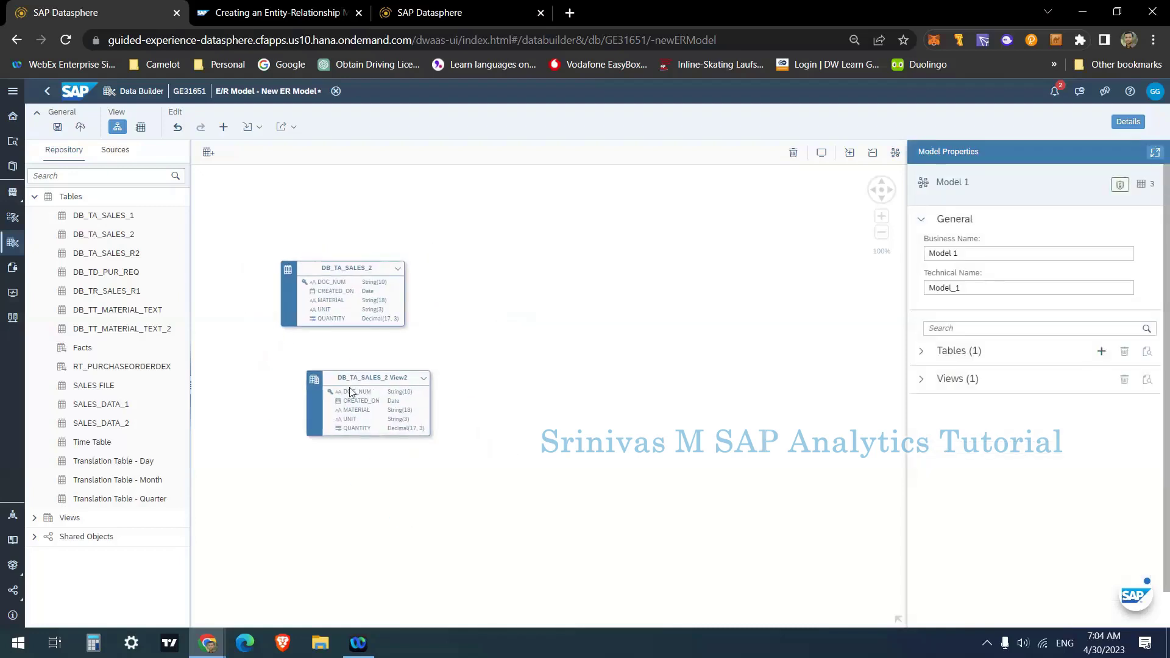
{"action": "left_click", "coordinate": [373, 275]}
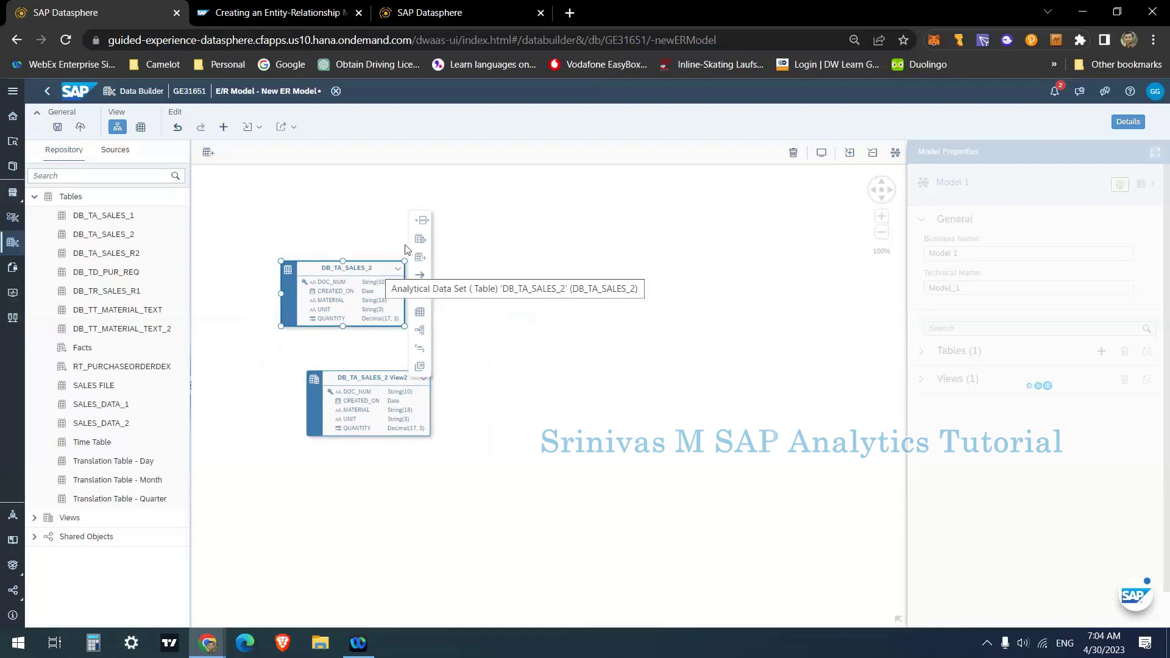
{"action": "left_click", "coordinate": [360, 272]}
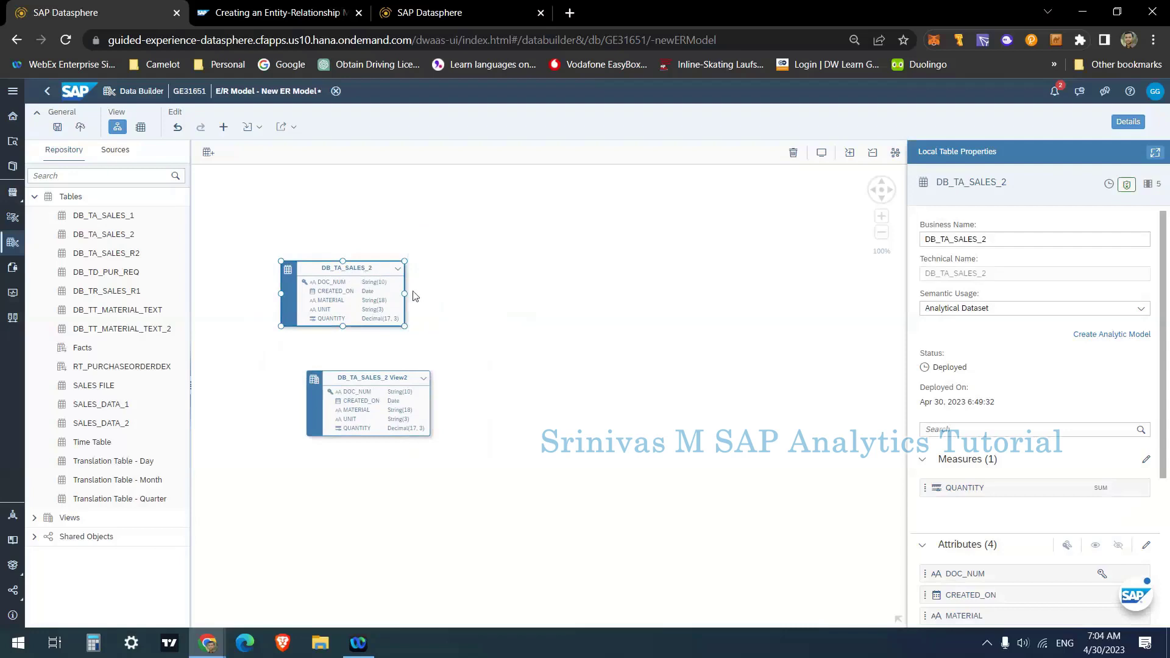
{"action": "left_click", "coordinate": [377, 270]}
{"action": "left_click", "coordinate": [224, 126]}
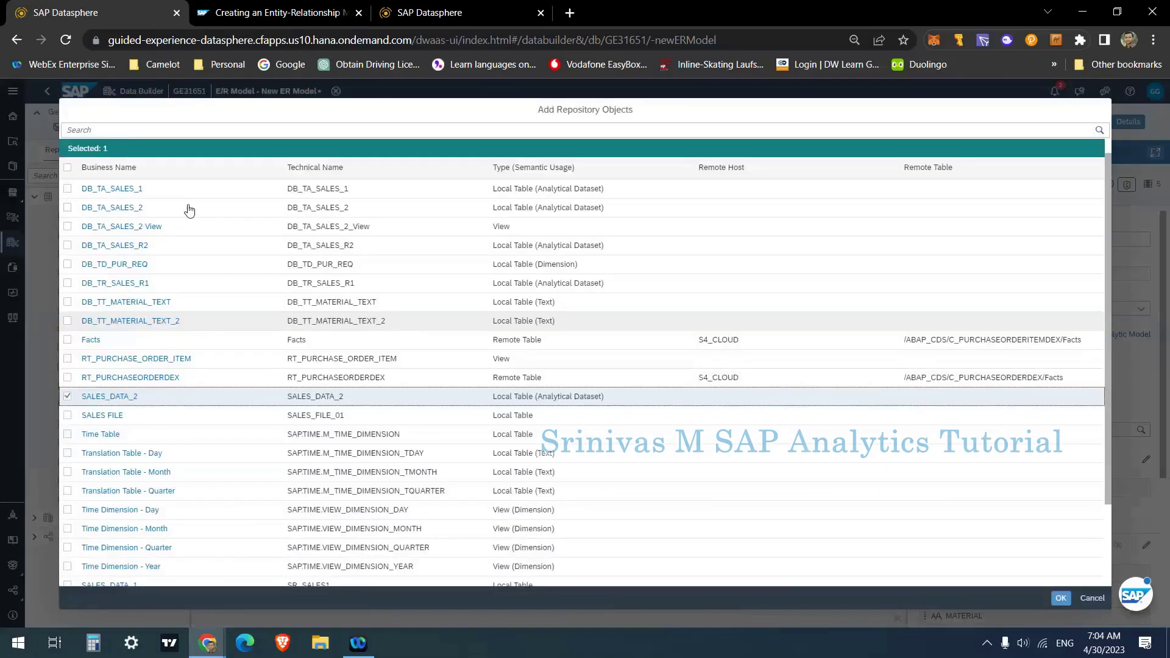
{"action": "left_click", "coordinate": [1092, 597]}
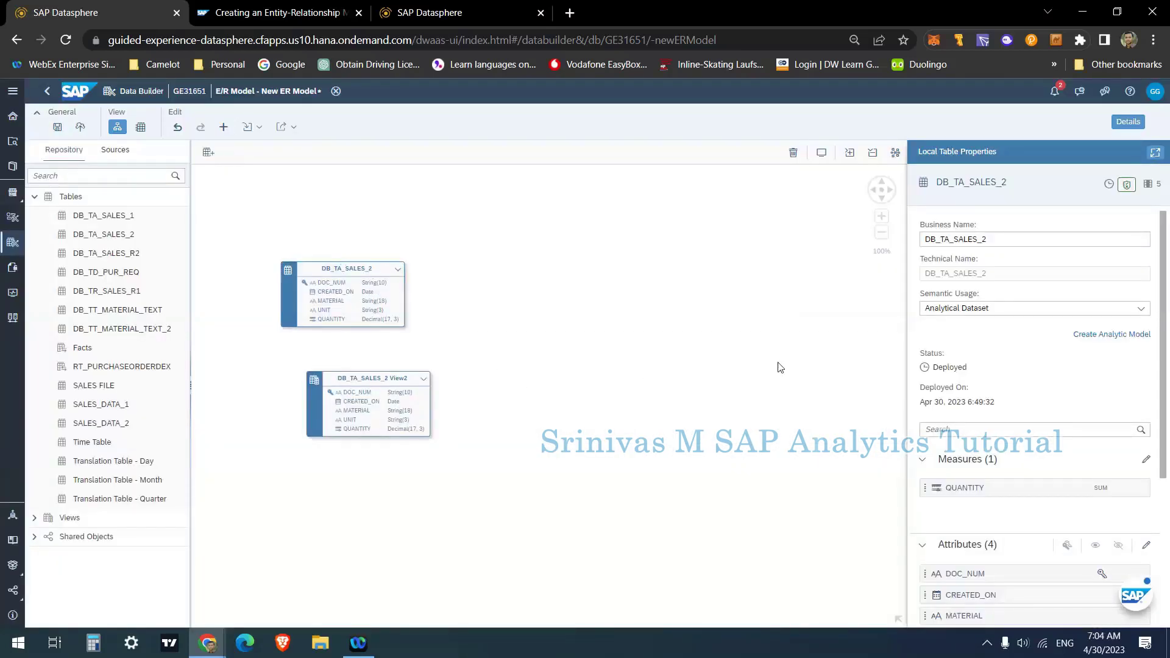
{"action": "left_click", "coordinate": [376, 320]}
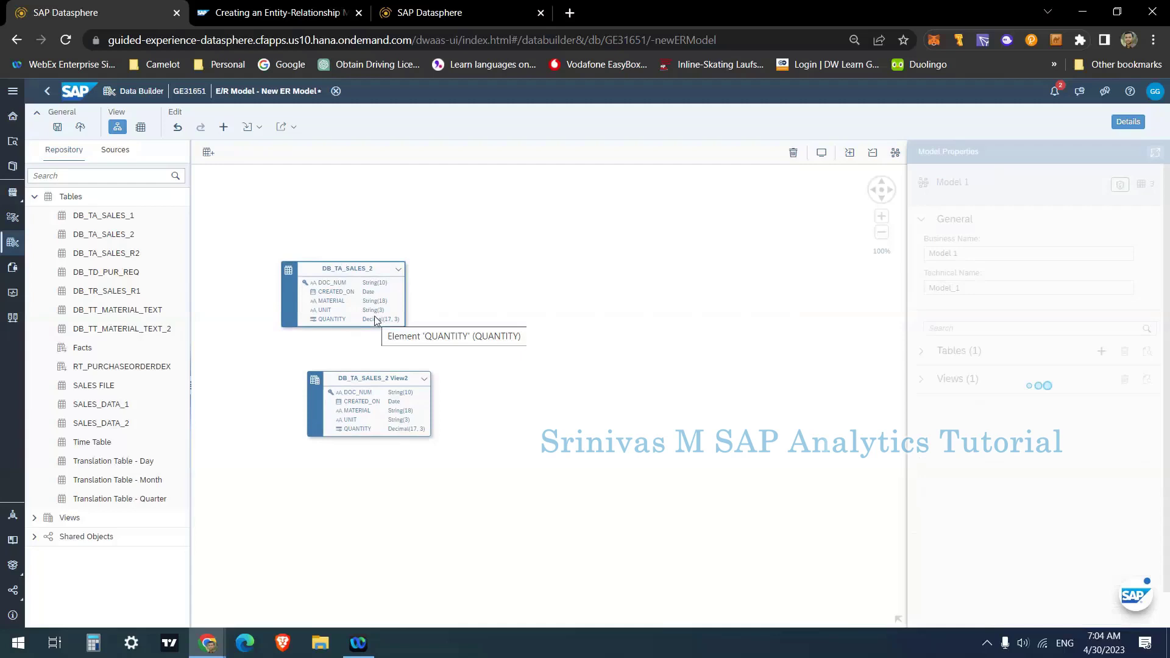
{"action": "left_click", "coordinate": [380, 267]}
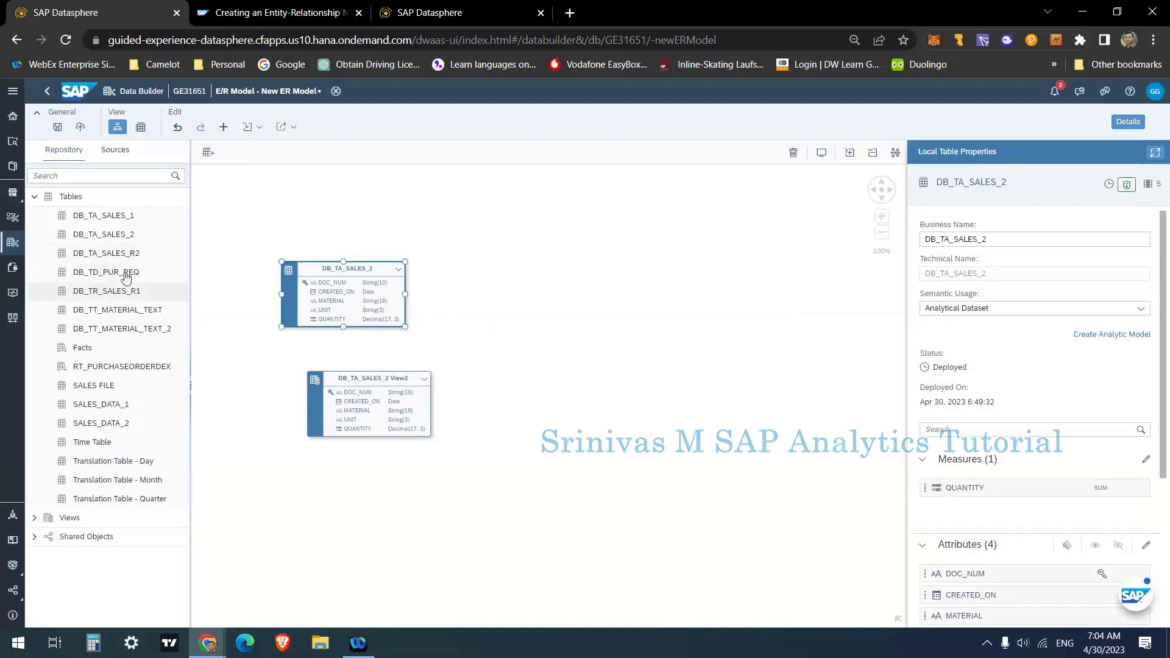
Step: Place DB_TD_PUR_REQ right of DB_TA_SALES_2, then show the whole model's properties
{"action": "left_click_drag", "start_coordinate": [122, 272], "coordinate": [522, 301]}
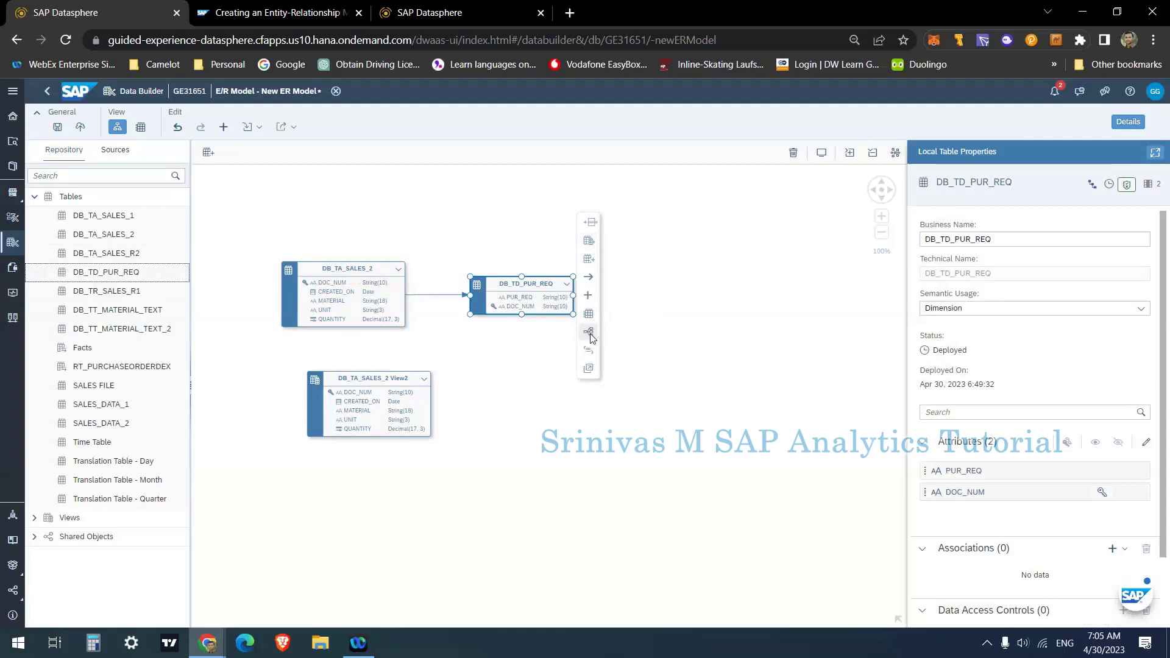
{"action": "left_click", "coordinate": [430, 276]}
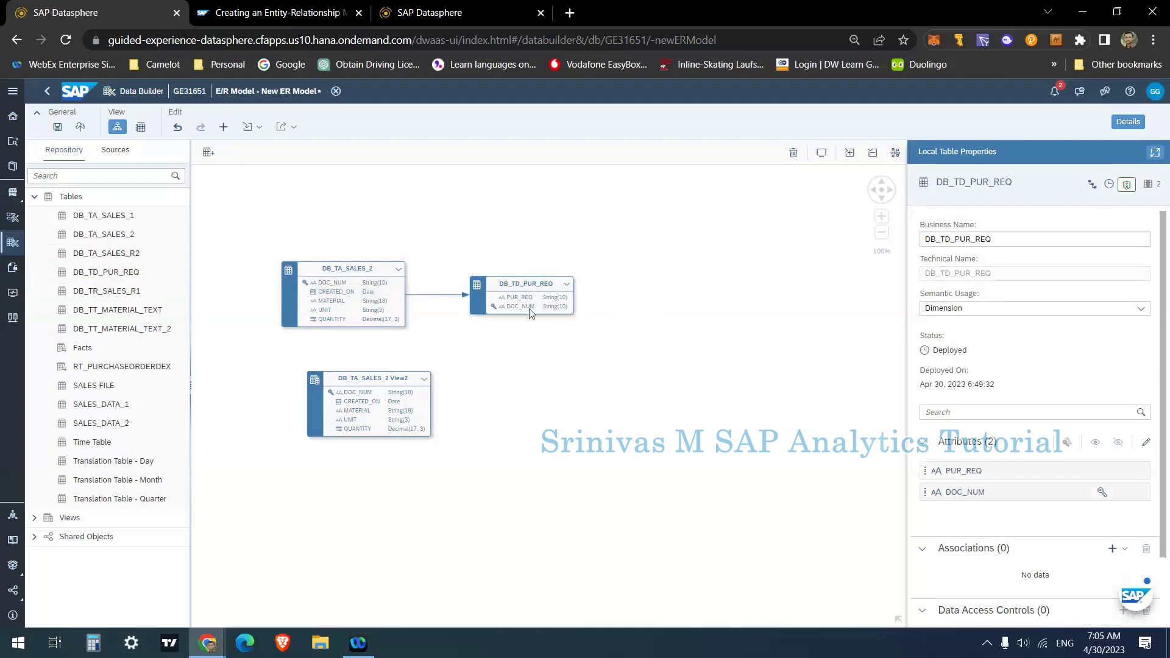
{"action": "left_click", "coordinate": [420, 335]}
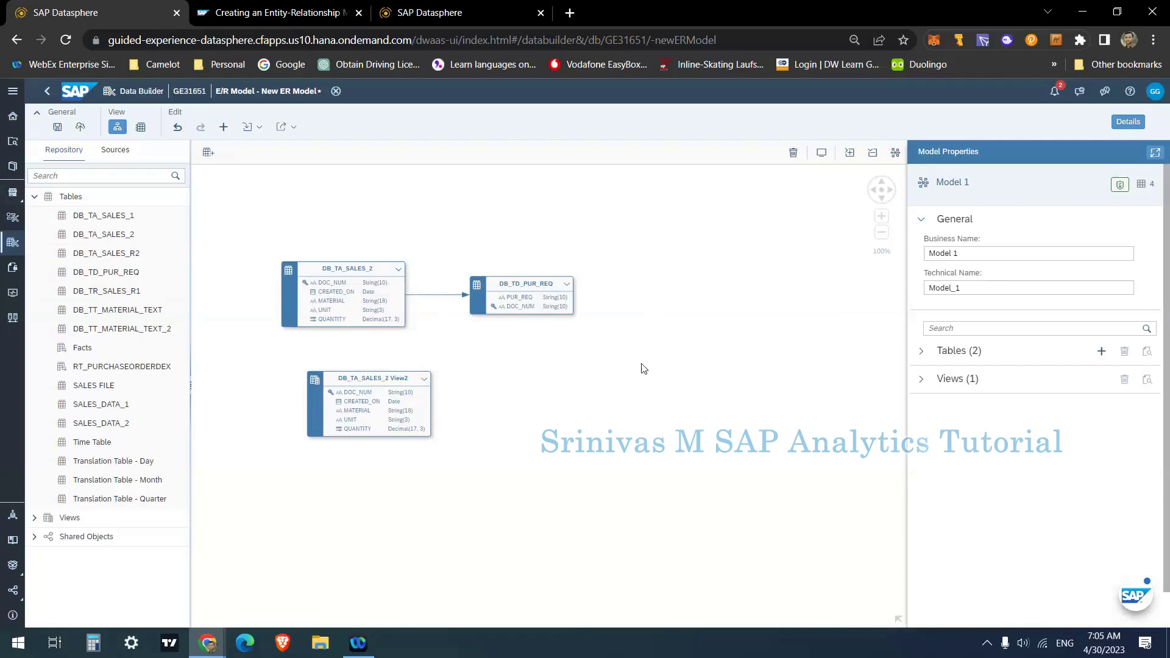
{"action": "left_click", "coordinate": [343, 321]}
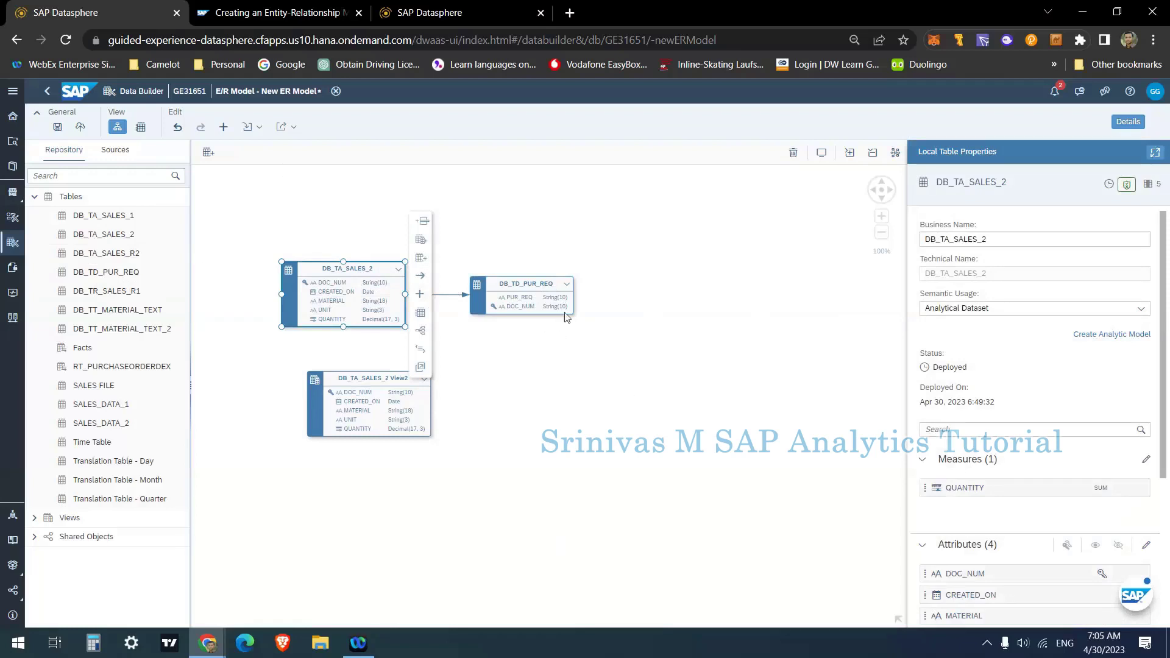
{"action": "left_click", "coordinate": [687, 401]}
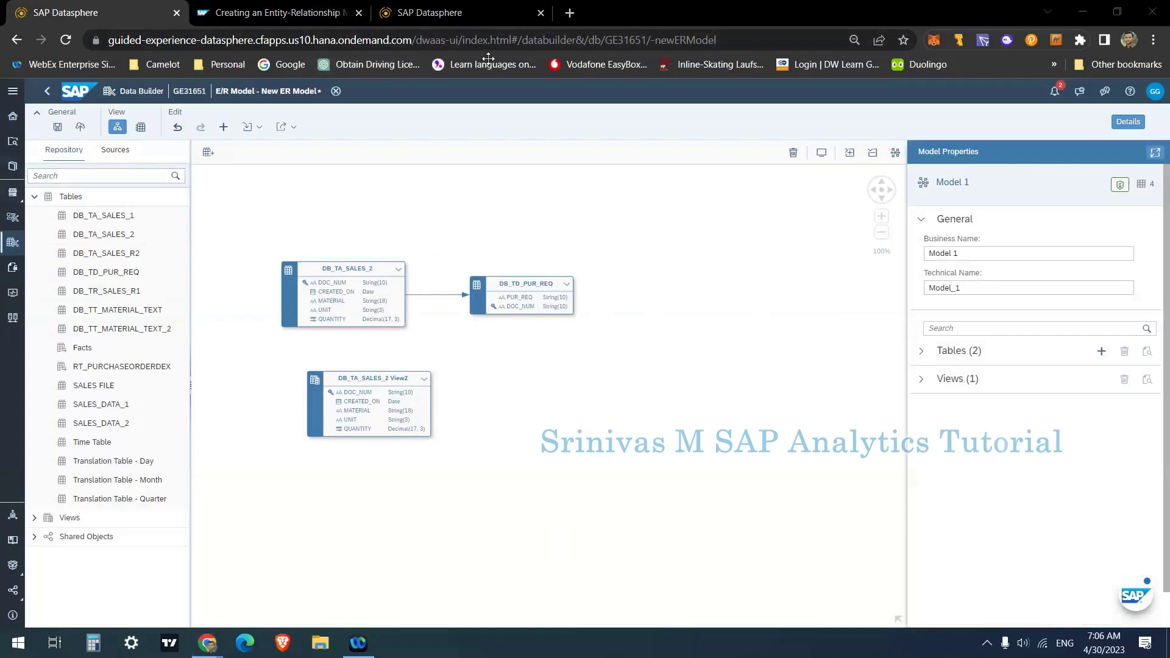
{"action": "left_click", "coordinate": [257, 14]}
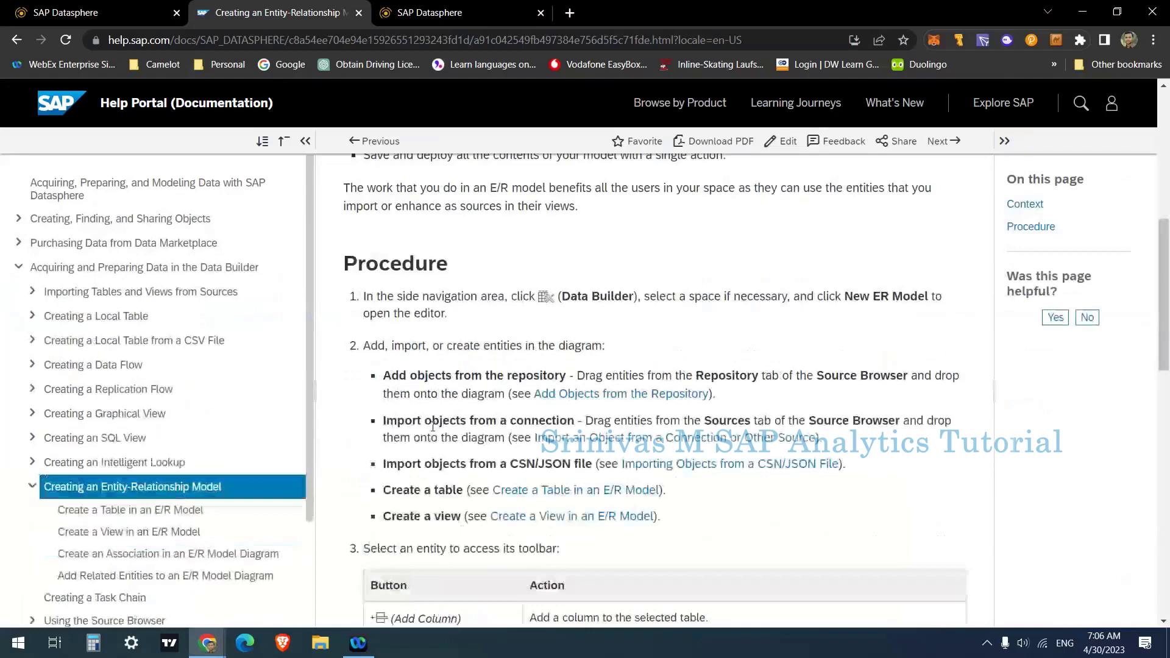
{"action": "scroll", "coordinate": [397, 433], "scroll_direction": "down", "scroll_amount": 10}
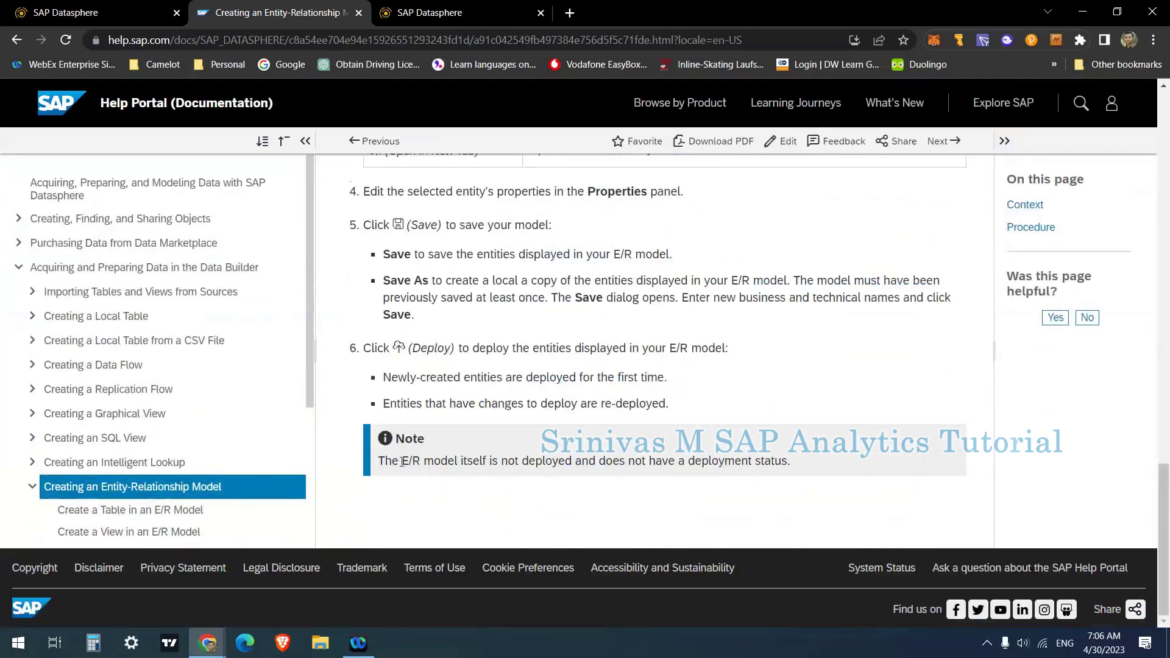
{"action": "left_click_drag", "start_coordinate": [379, 462], "coordinate": [800, 471]}
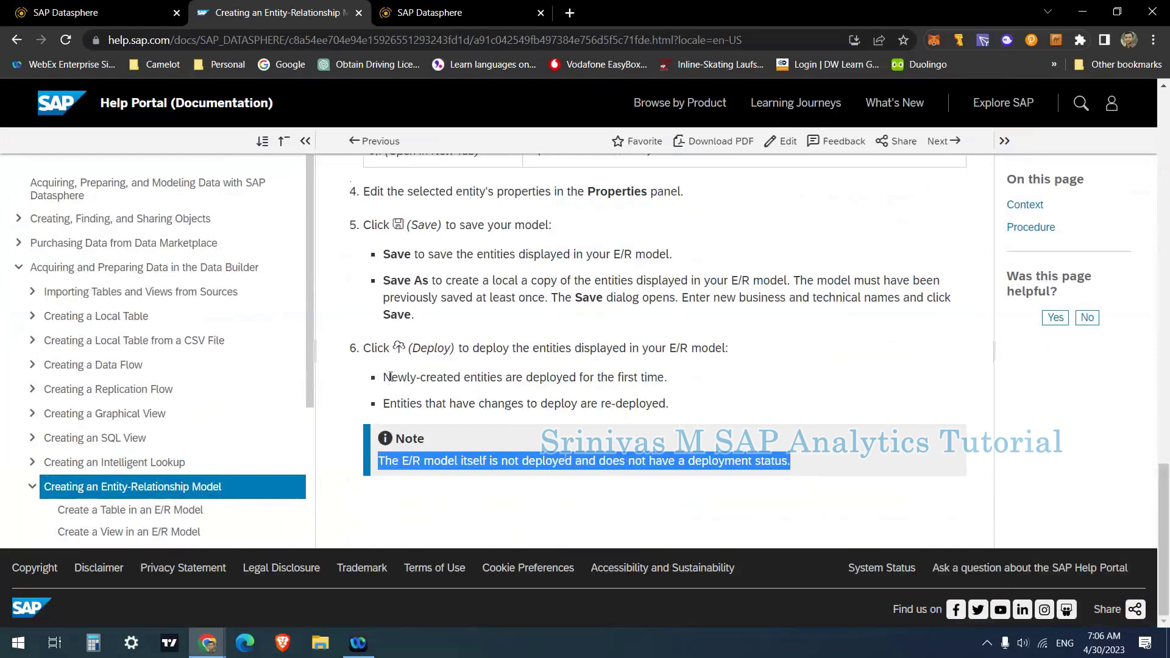
{"action": "left_click_drag", "start_coordinate": [391, 376], "coordinate": [663, 372]}
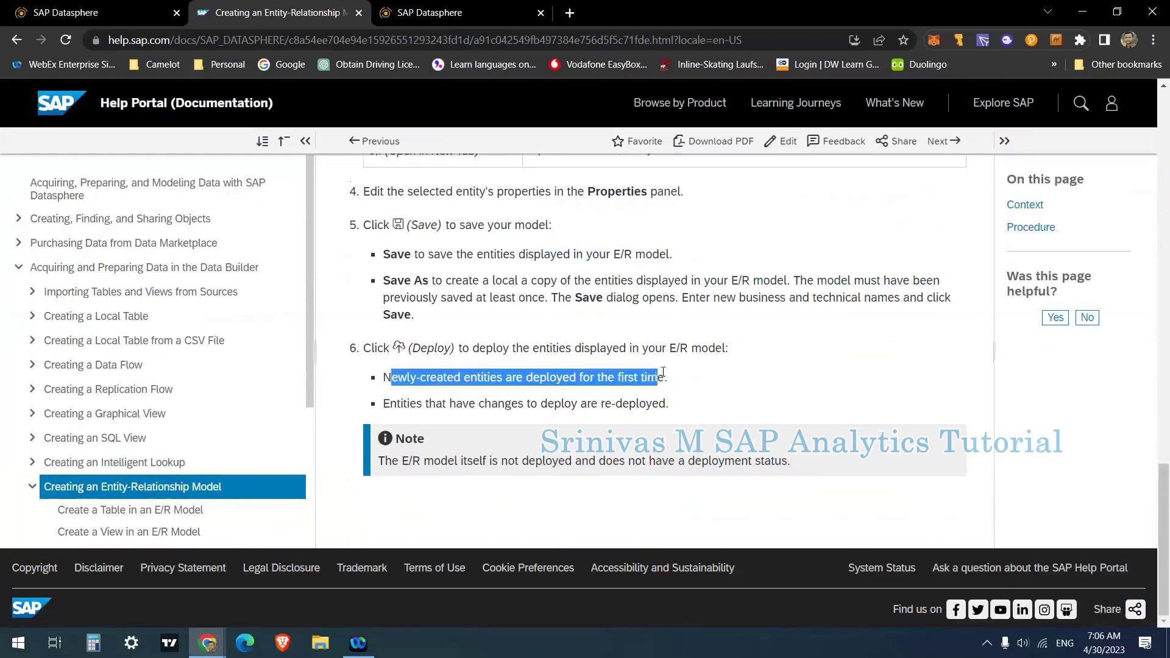
{"action": "left_click_drag", "start_coordinate": [416, 404], "coordinate": [670, 407]}
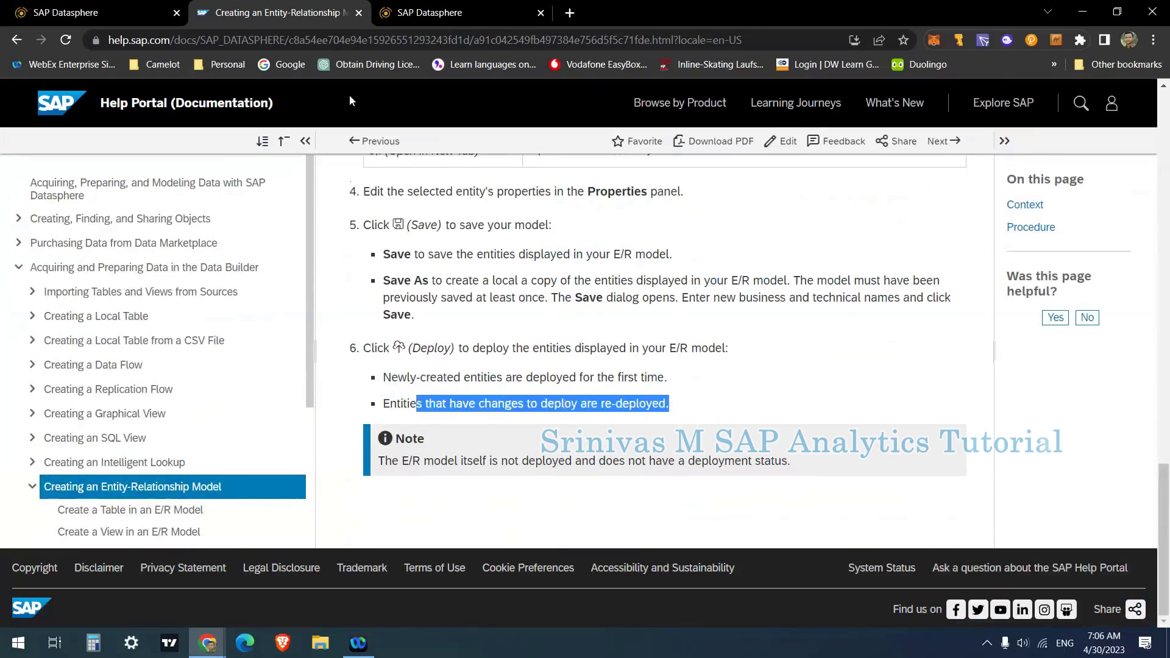
{"action": "left_click", "coordinate": [92, 12]}
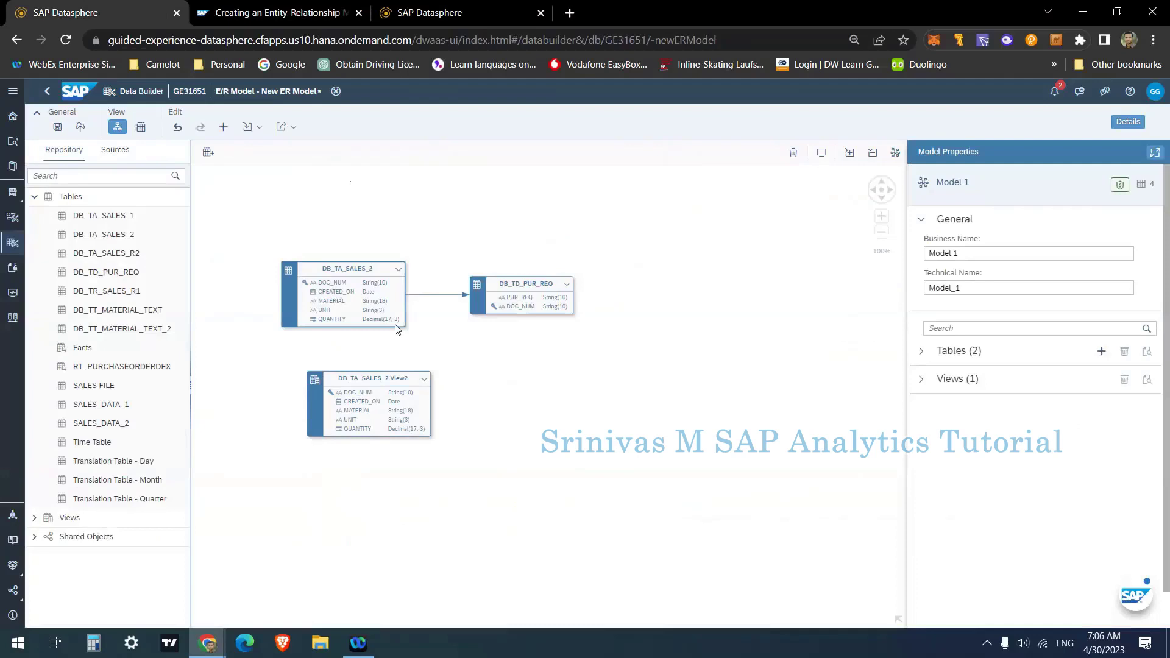